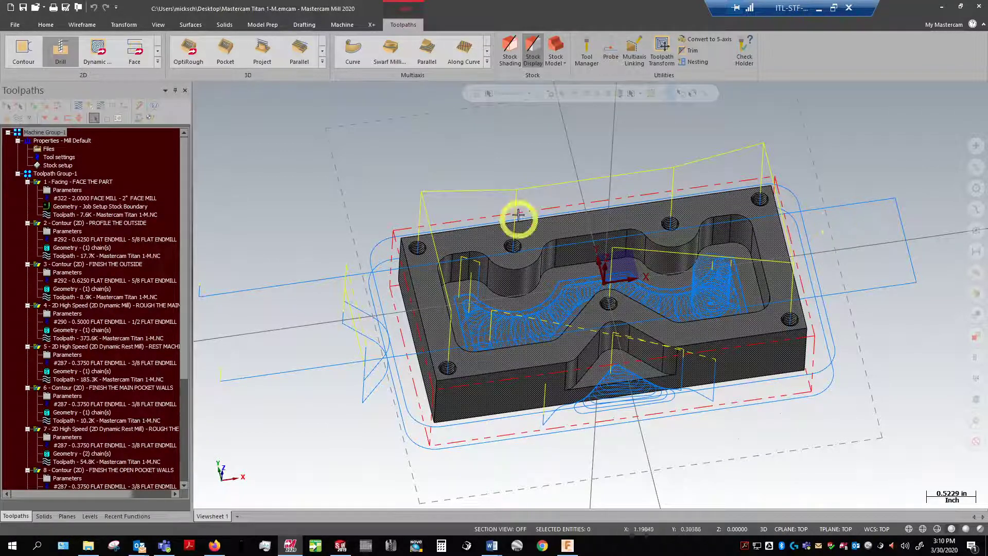
- Orbit the plate flatter and chamfer its top-left front edge by 0.02 with One Distance Chamfer
left_click_drag(186, 311, 185, 443)
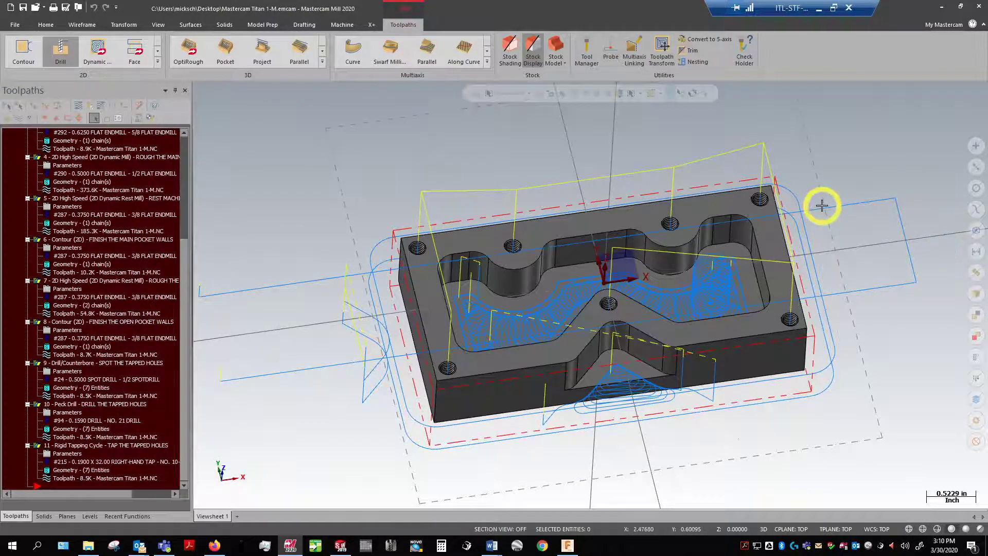
scroll(818, 216, "up", 1)
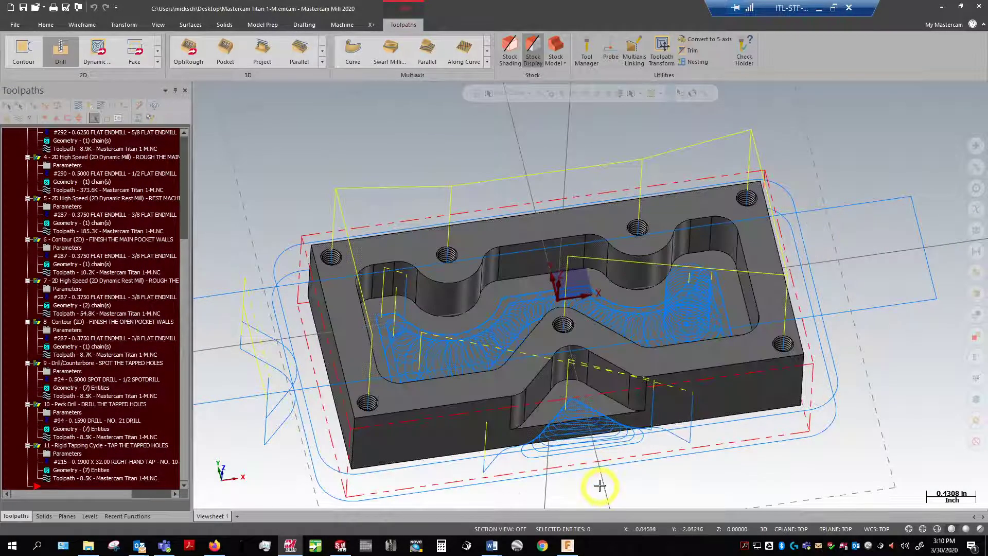
mouse_move(600, 481)
middle_mouse_down()
mouse_move(602, 470)
mouse_move(583, 468)
mouse_move(648, 458)
mouse_move(549, 432)
mouse_move(611, 416)
mouse_move(642, 424)
mouse_move(648, 438)
middle_mouse_up()
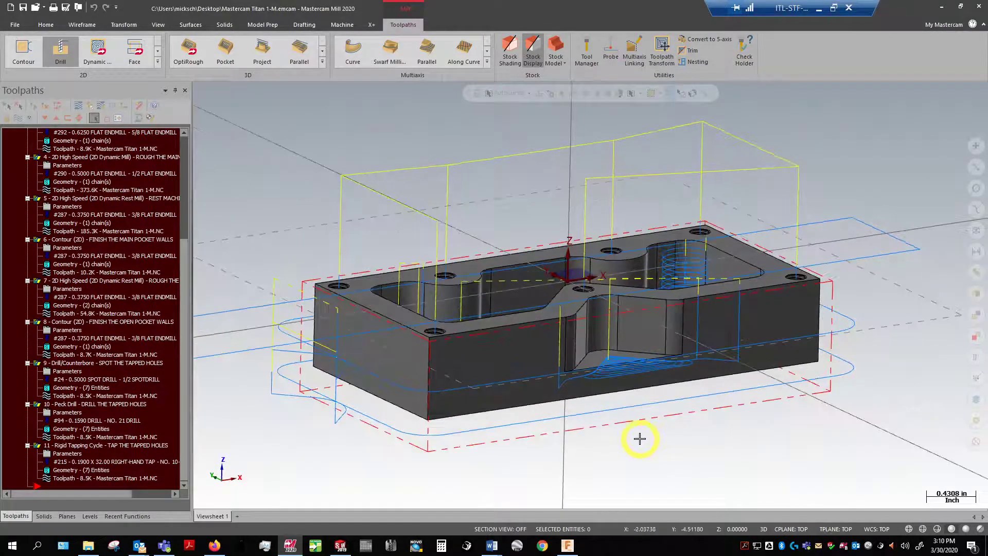
scroll(401, 227, "up", 1)
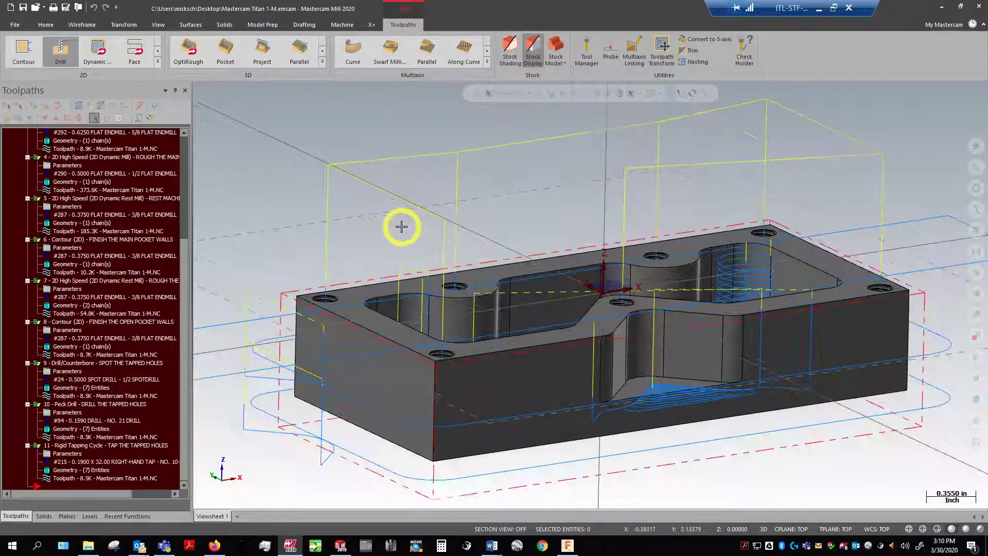
scroll(401, 227, "down", 1)
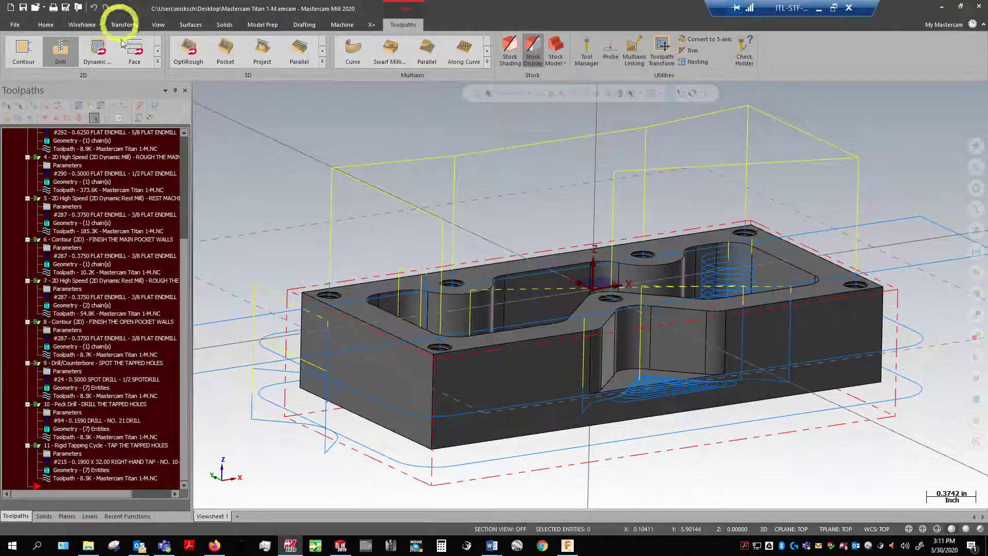
left_click(218, 26)
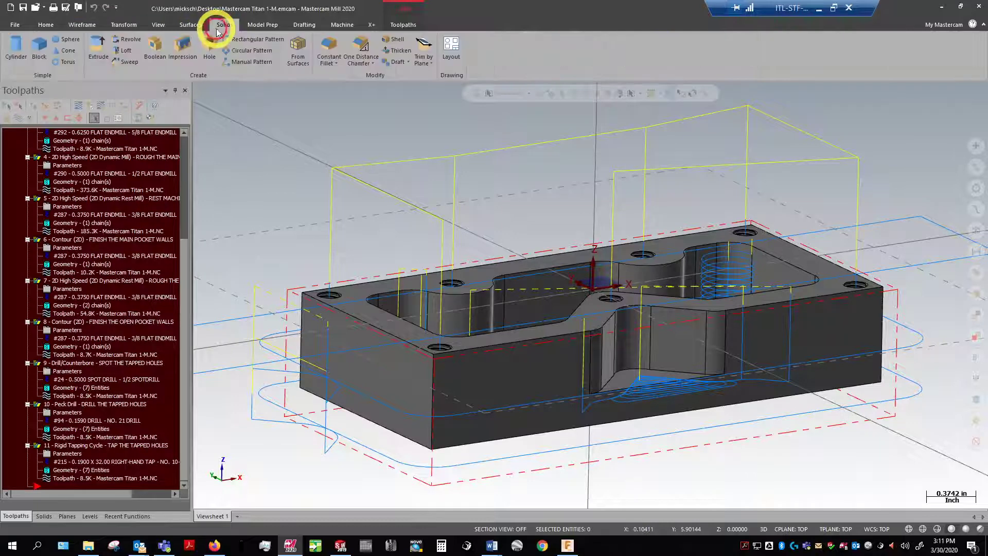
left_click(355, 49)
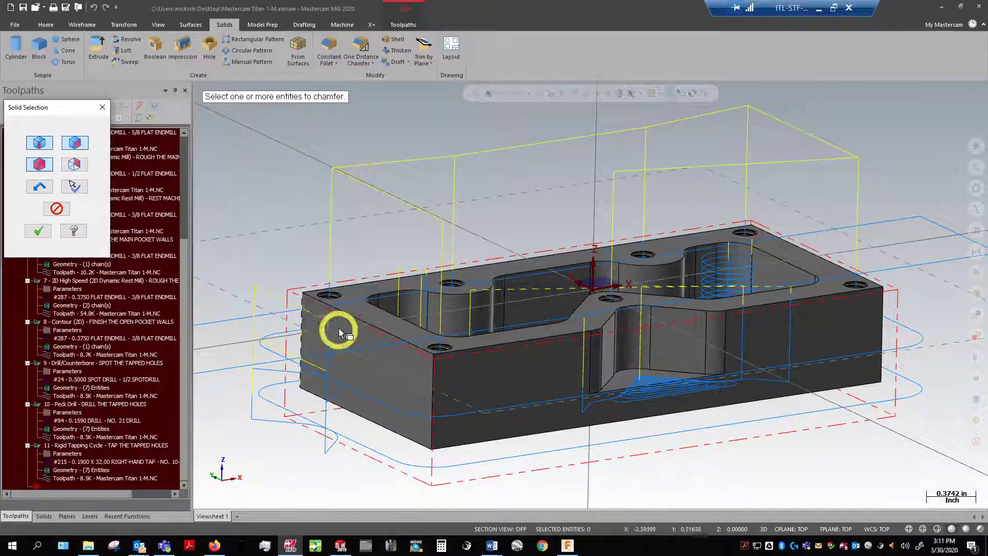
left_click(357, 315)
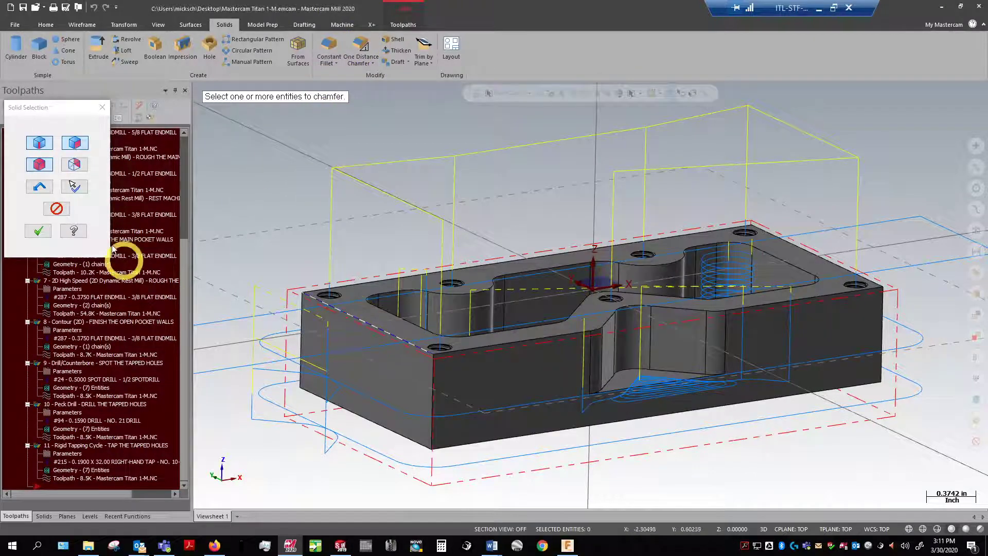
left_click(41, 231)
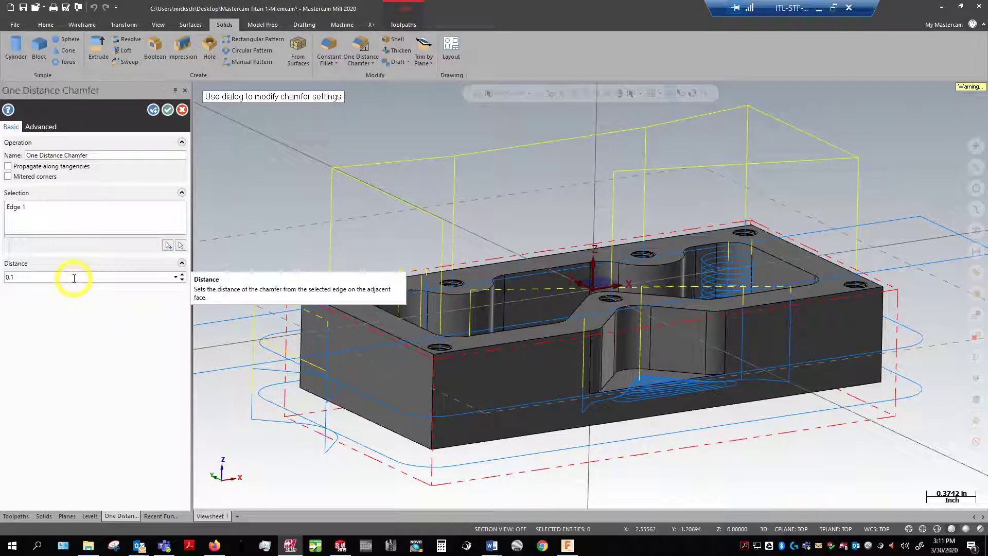
left_click(74, 278)
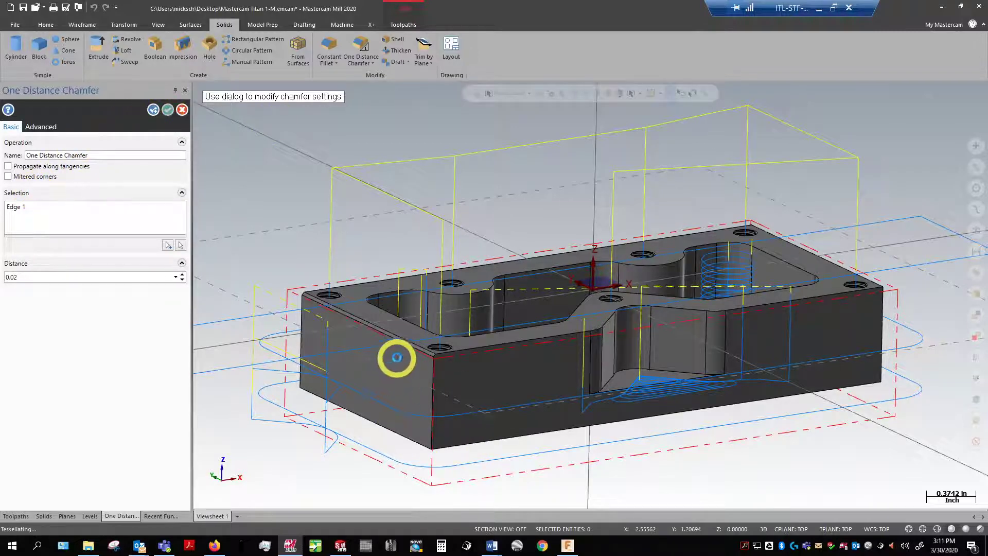
key("Return")
scroll(374, 344, "up", 5)
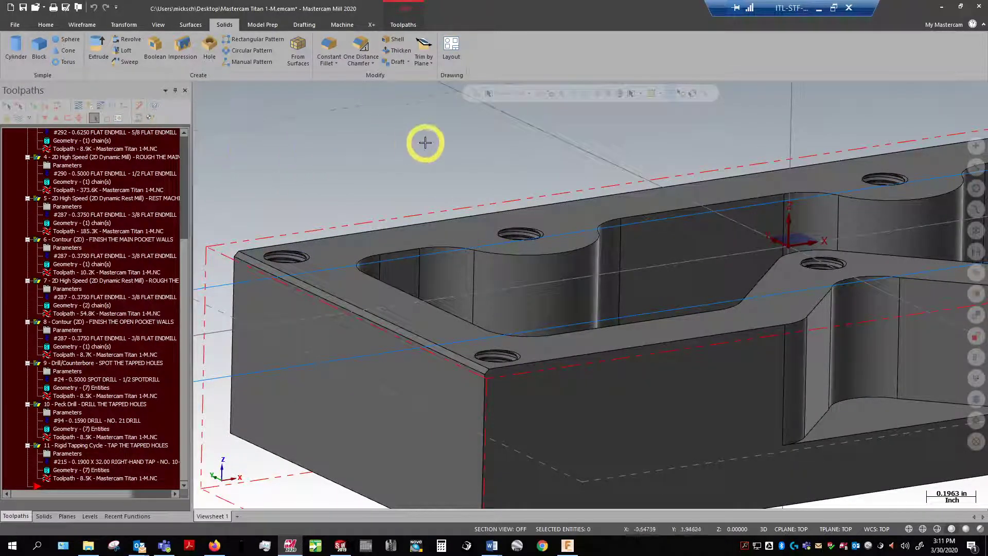
- Start a second one-distance chamfer on the front and back top edge chains
mouse_move(423, 141)
middle_mouse_down()
mouse_move(409, 137)
mouse_move(427, 139)
middle_mouse_up()
mouse_move(476, 108)
middle_mouse_down()
mouse_move(476, 135)
mouse_move(454, 132)
mouse_move(493, 139)
mouse_move(483, 137)
middle_mouse_up()
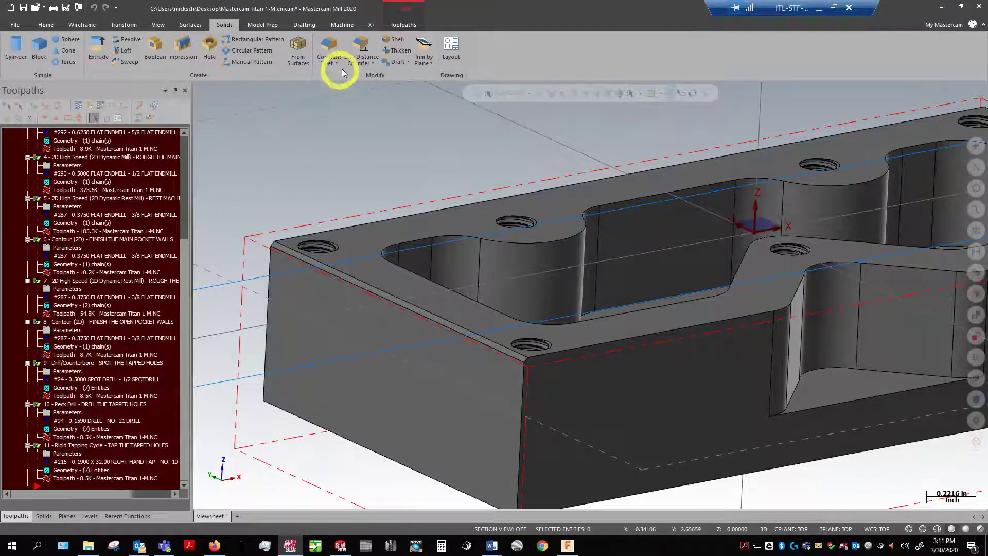
left_click(363, 56)
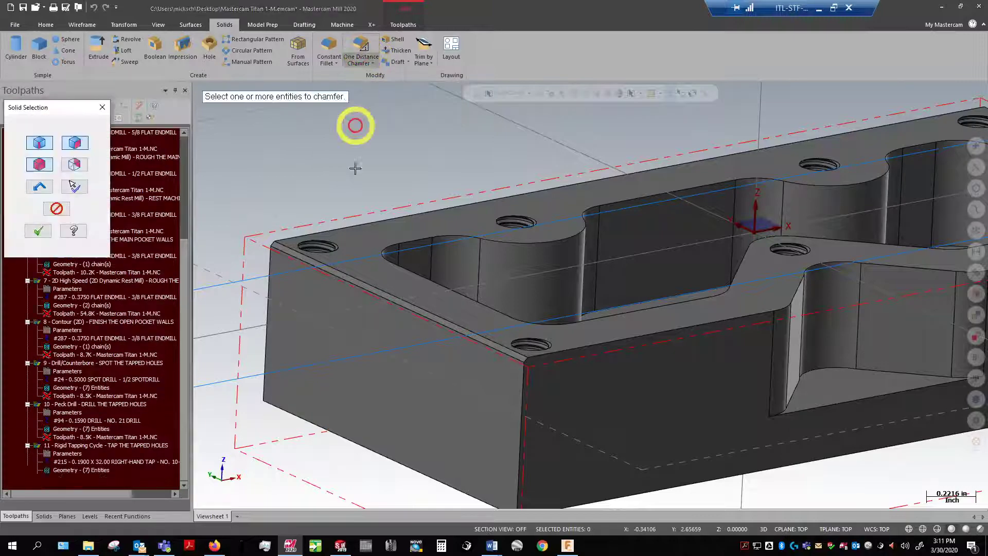
left_click(588, 353)
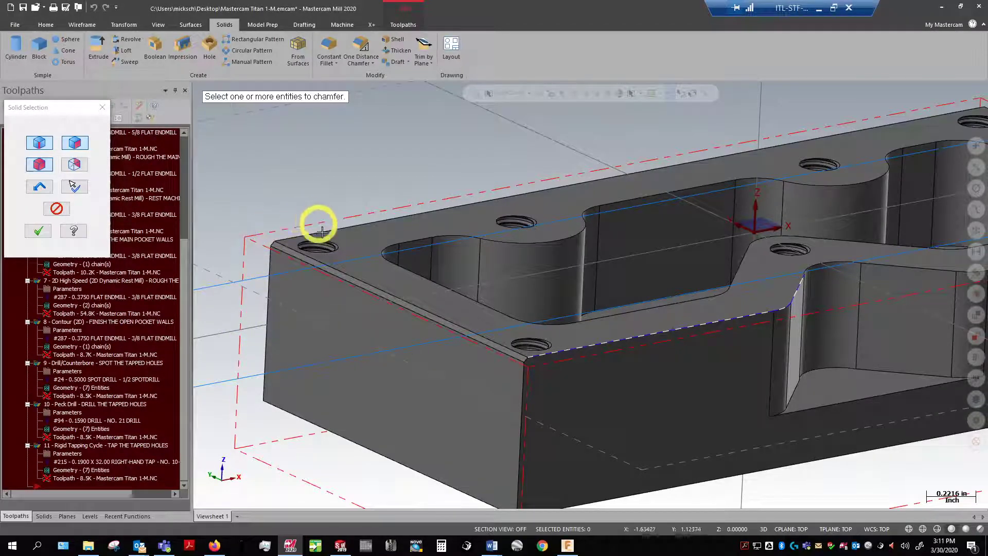
left_click(323, 235)
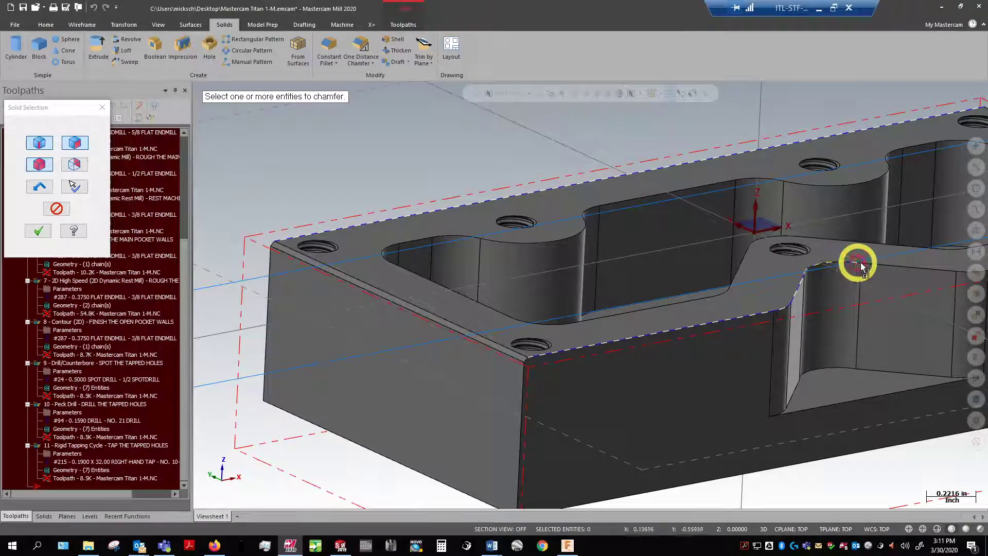
mouse_move(849, 242)
middle_mouse_down()
mouse_move(522, 211)
mouse_move(820, 232)
mouse_move(819, 217)
middle_mouse_up()
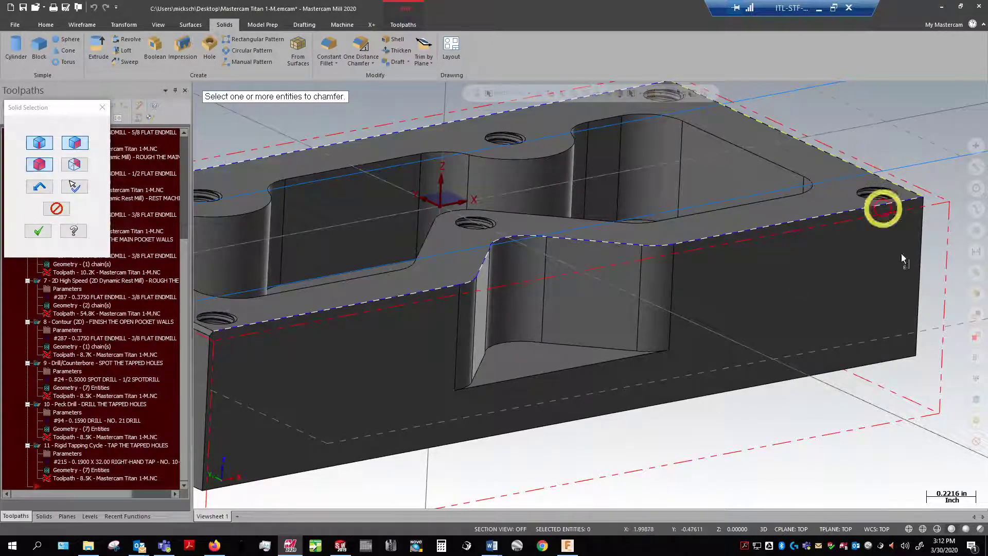
scroll(904, 375, "down", 3)
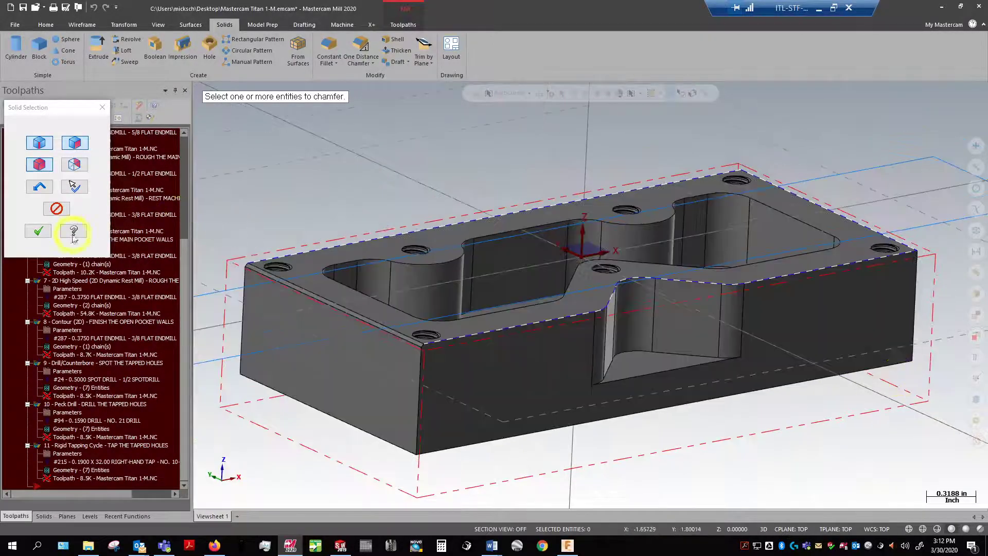
left_click(38, 230)
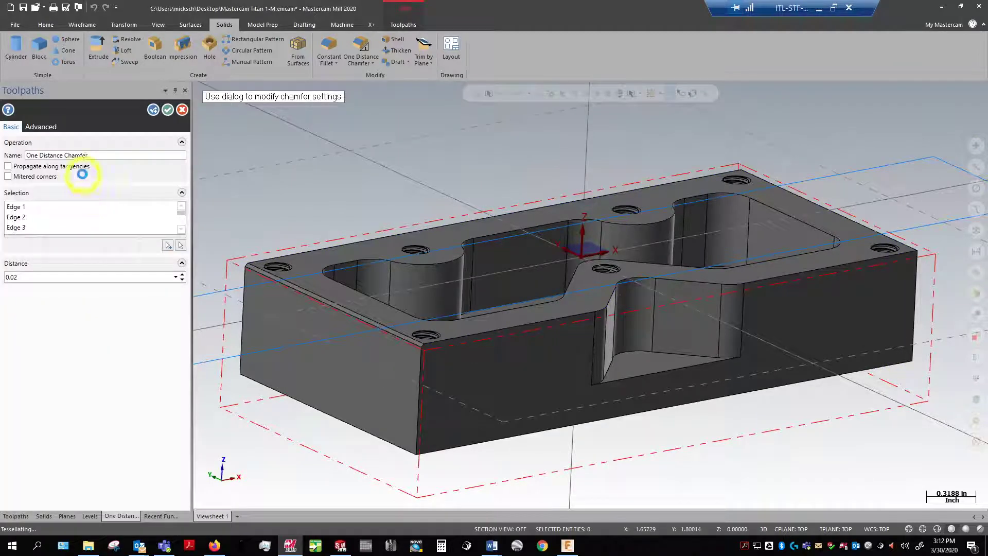
- Apply the 0.02 chamfer to the three top edge chains
left_click(170, 114)
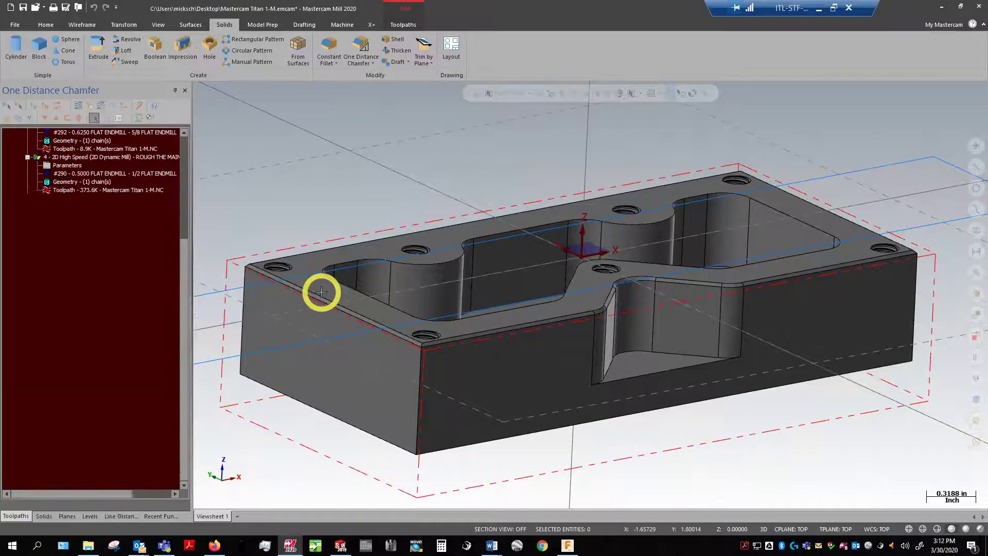
scroll(27, 266, "up", 1)
scroll(36, 270, "down", 6)
scroll(47, 271, "up", 1)
scroll(46, 271, "down", 1)
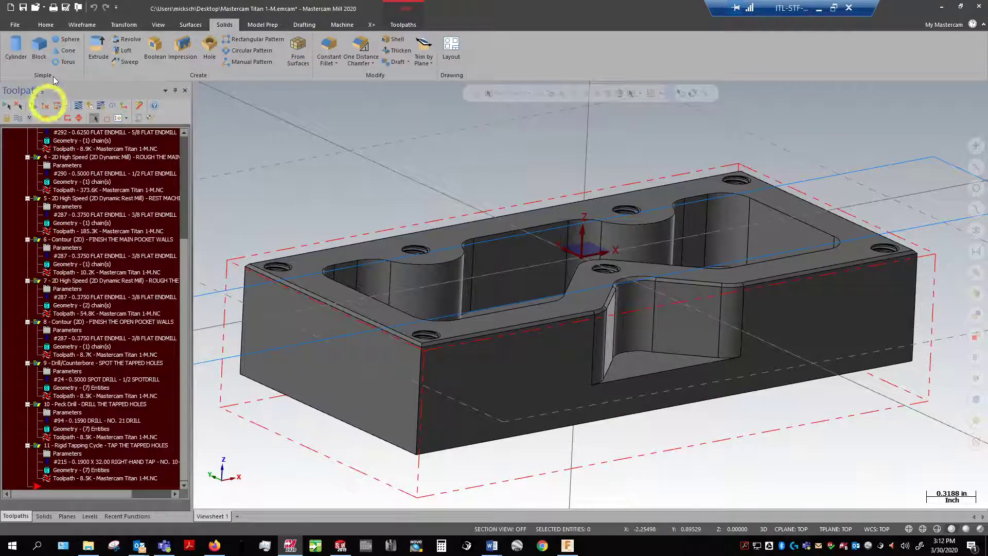
- Regenerate all dirty toolpaths and dismiss the operation 8 failure warning
left_click(47, 104)
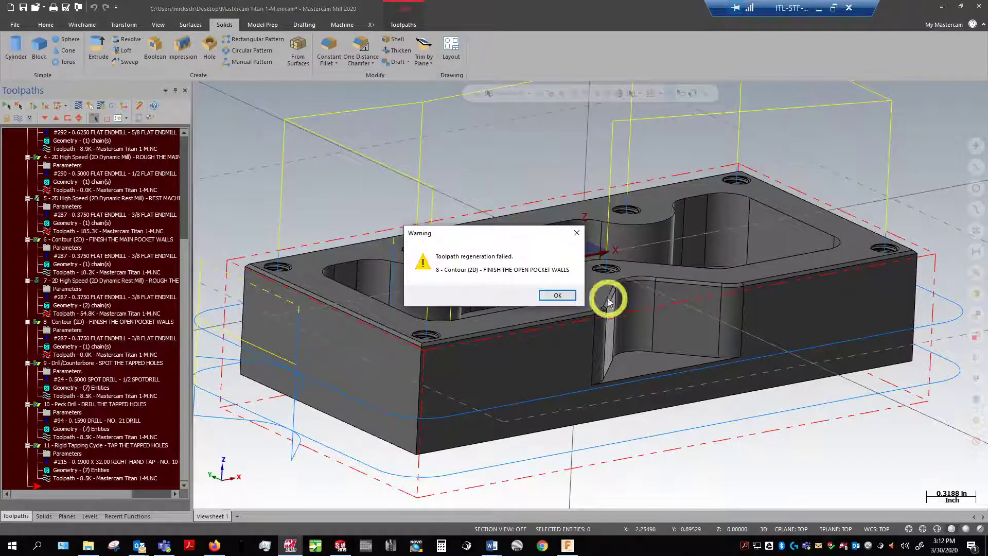
left_click(565, 297)
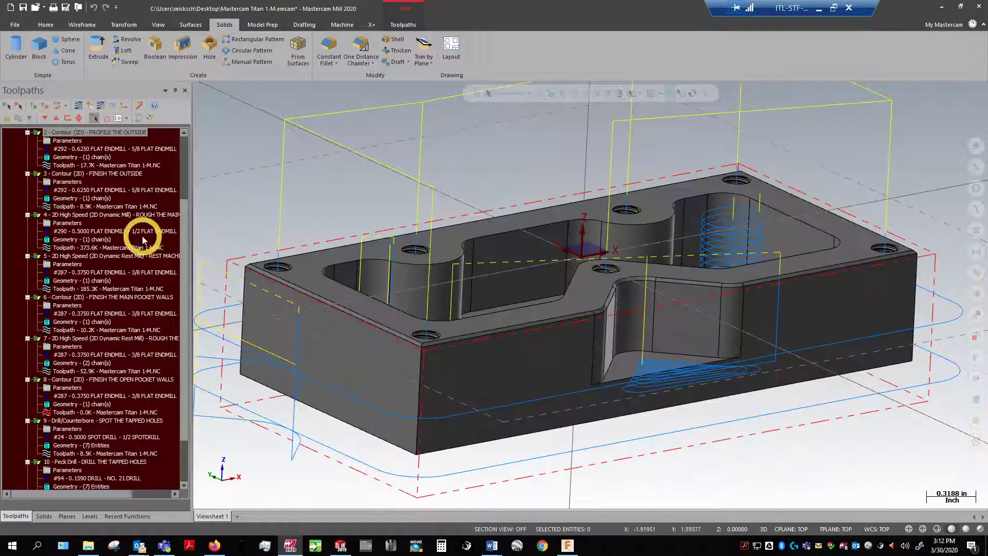
mouse_move(584, 258)
middle_mouse_down()
mouse_move(490, 249)
mouse_move(499, 280)
mouse_move(511, 286)
mouse_move(517, 275)
middle_mouse_up()
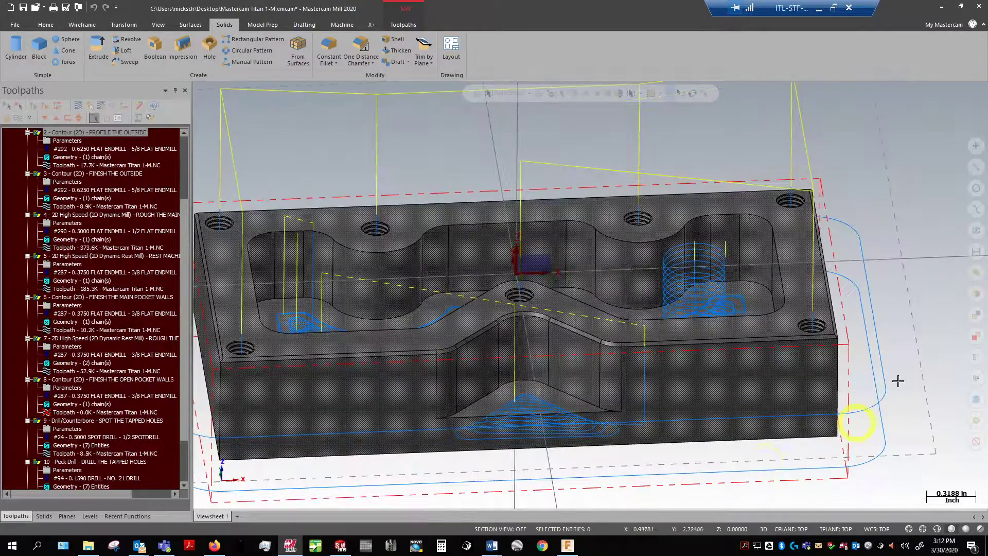
scroll(939, 289, "down", 1)
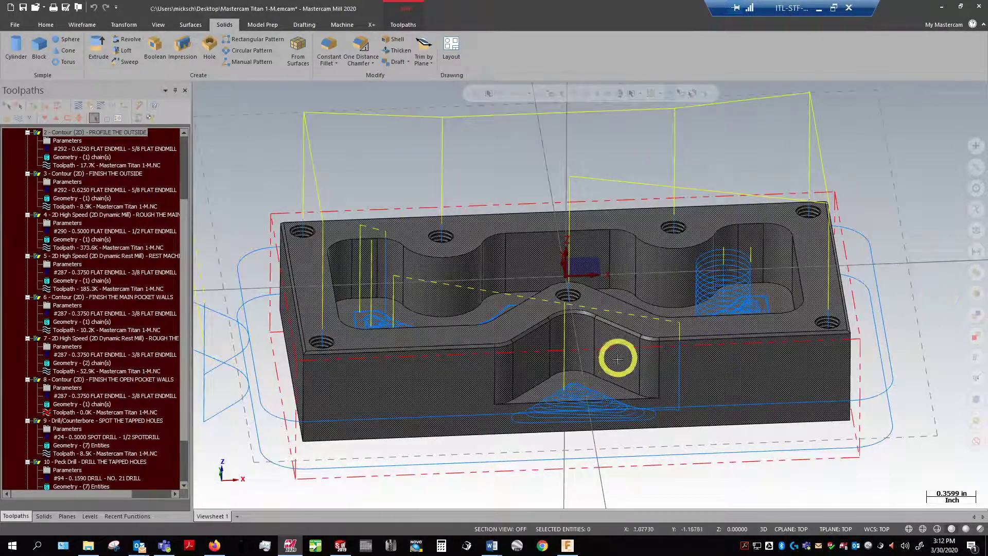
scroll(638, 385, "up", 2)
scroll(636, 391, "up", 1)
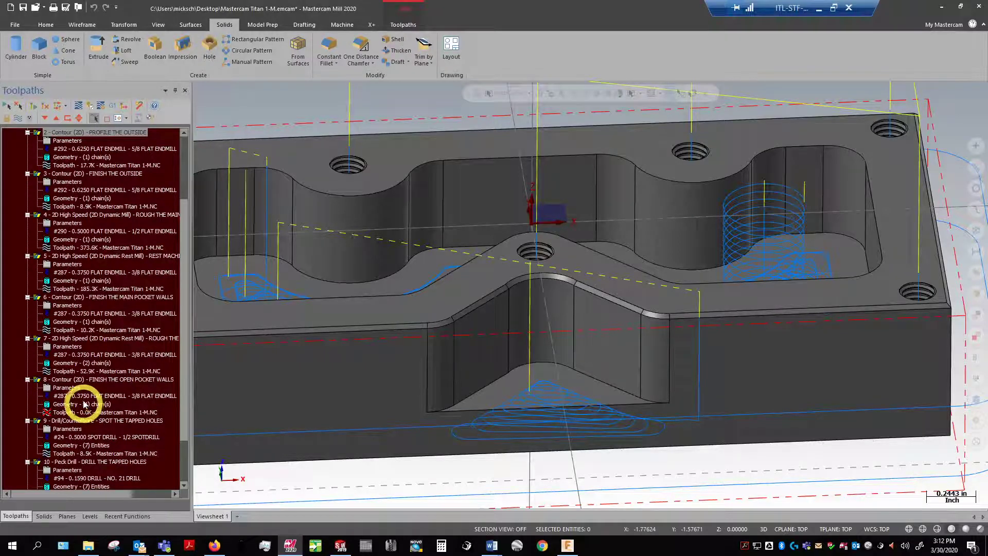
- Rechain operation 8, FINISH THE OPEN POCKET WALLS, along the open pocket's solid edges
left_click(77, 379)
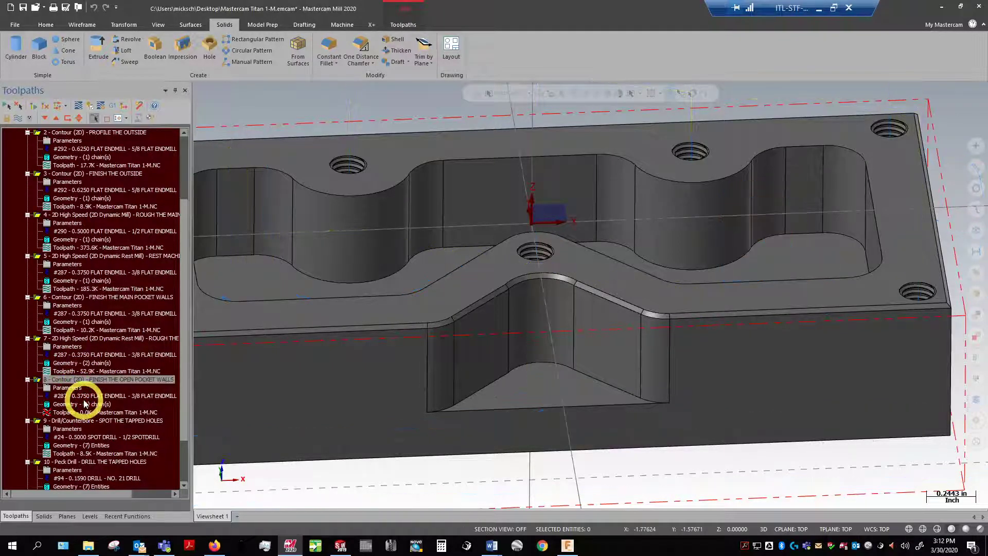
left_click(85, 405)
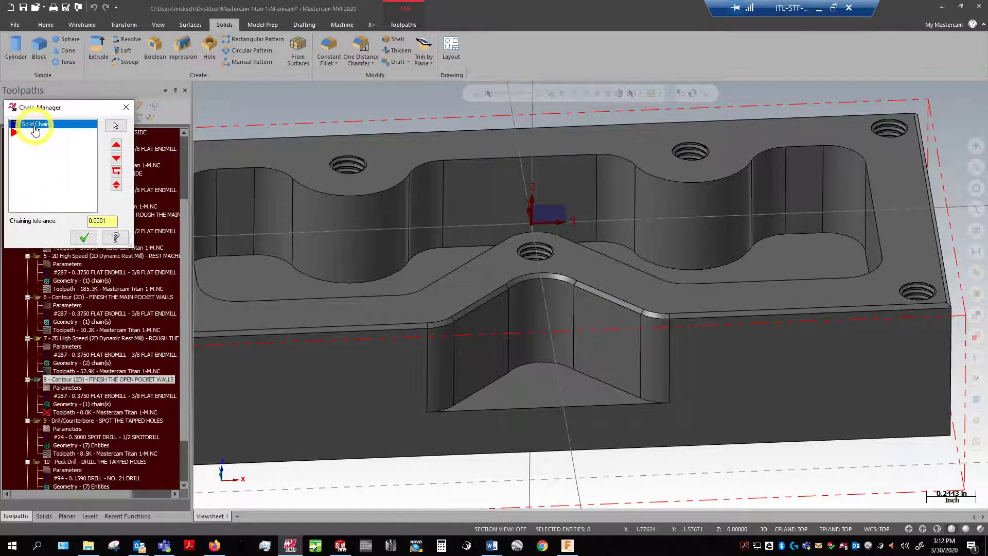
right_click(41, 147)
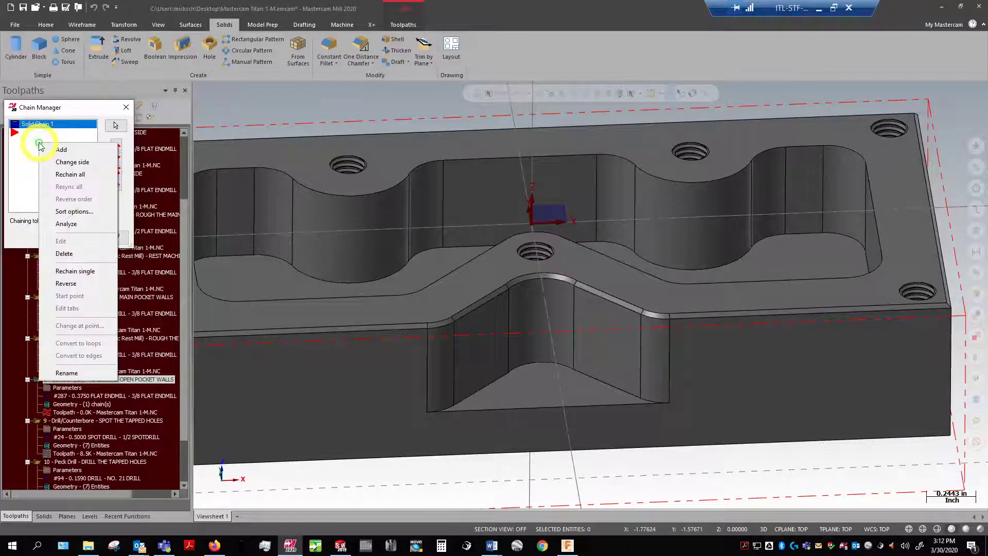
left_click(85, 174)
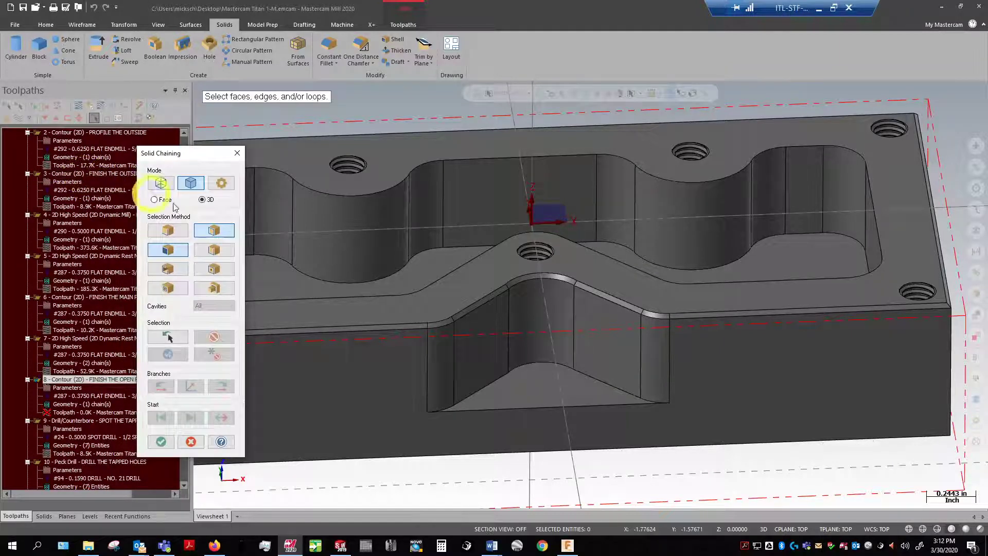
left_click(170, 231)
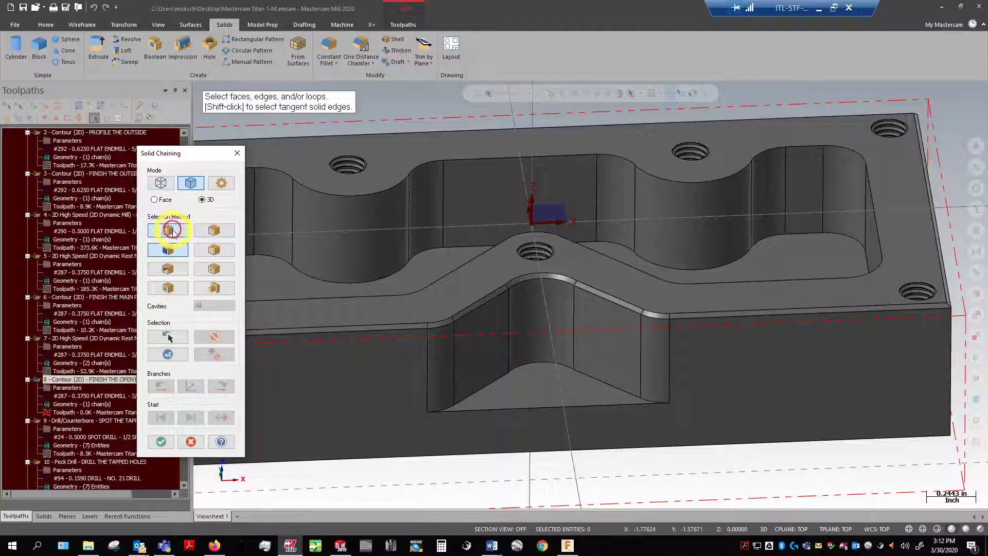
left_click(662, 317)
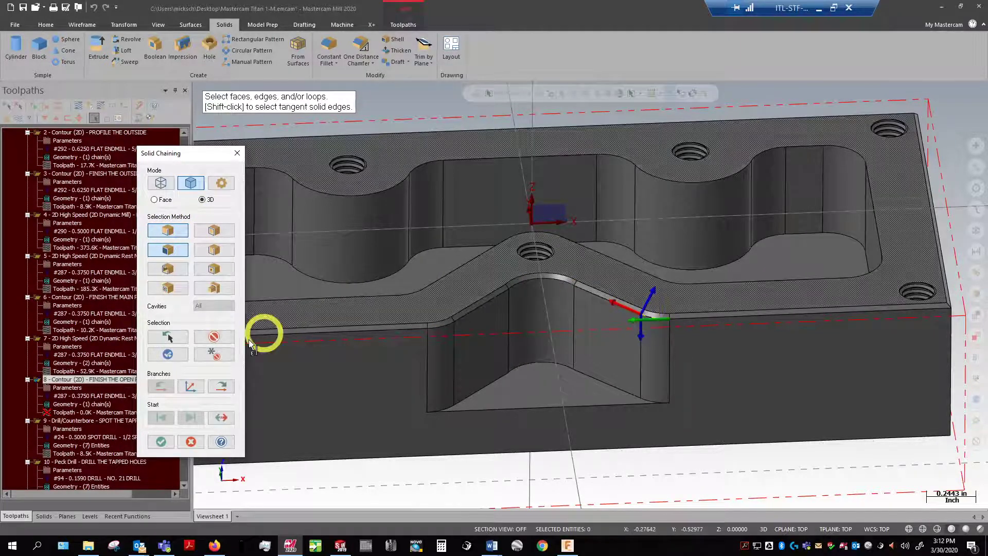
left_click(219, 387)
left_click(219, 387)
left_click(219, 387)
left_click(219, 387)
left_click(161, 441)
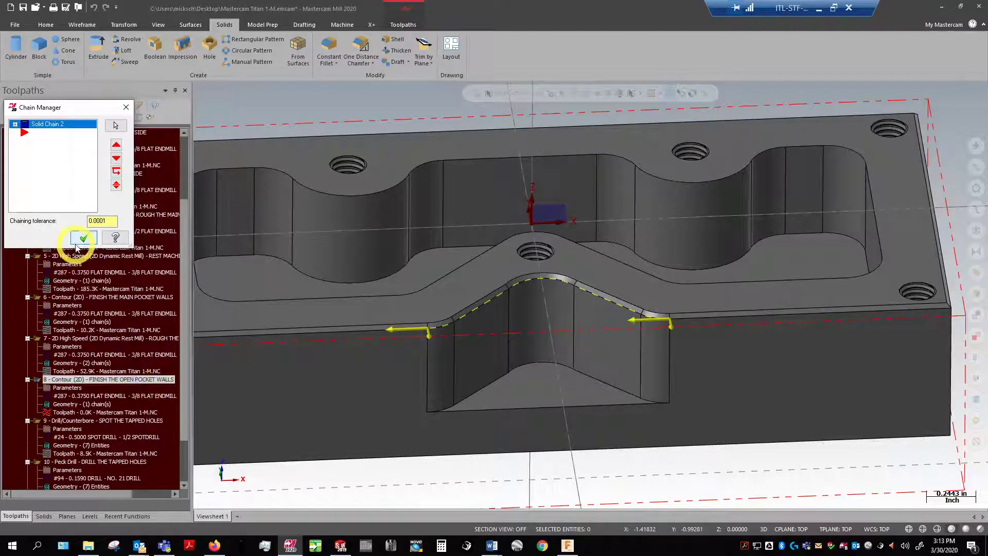
left_click(79, 240)
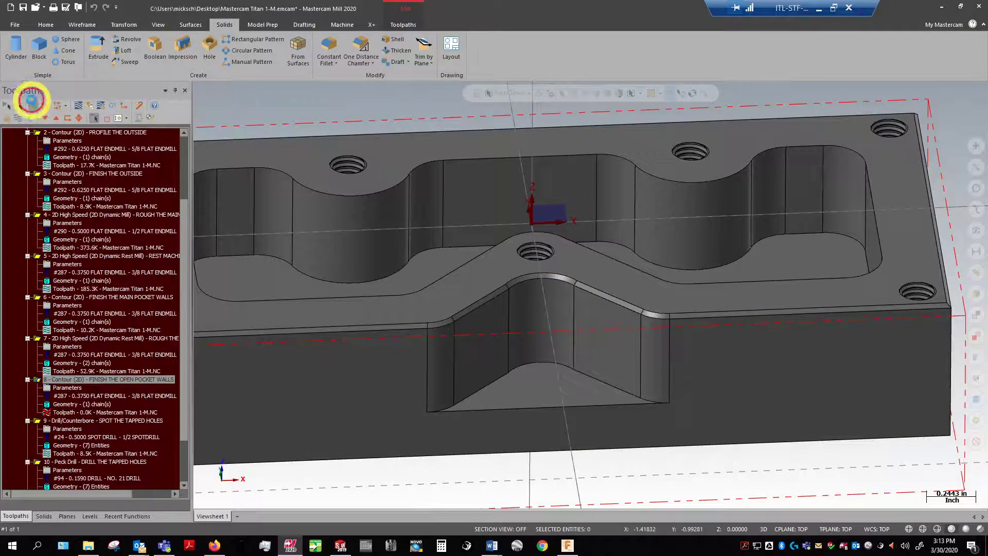
- Regenerate the open pocket toolpath and inspect the result on the part
left_click(32, 100)
scroll(673, 197, "down", 1)
mouse_move(744, 388)
middle_mouse_down()
mouse_move(706, 379)
mouse_move(761, 381)
middle_mouse_up()
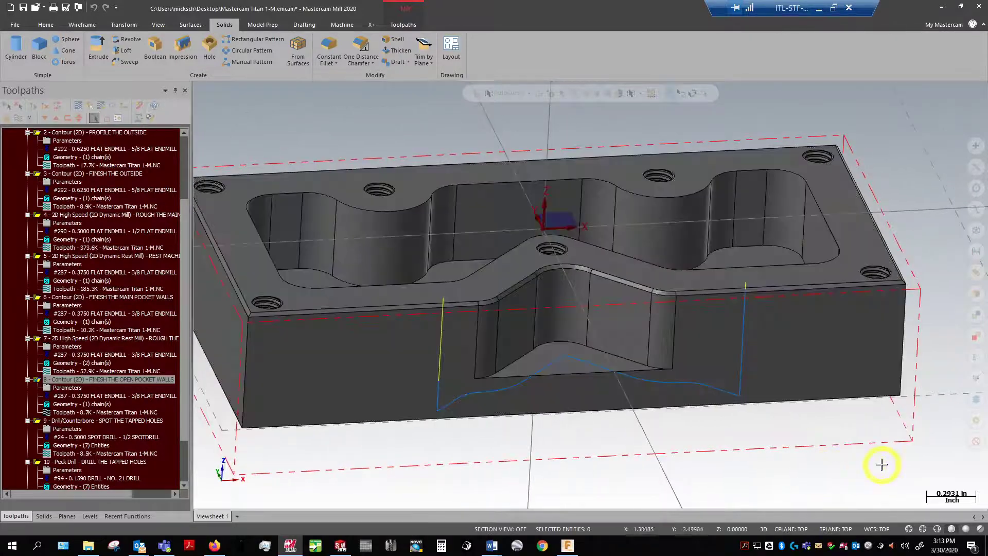
scroll(900, 434, "down", 1)
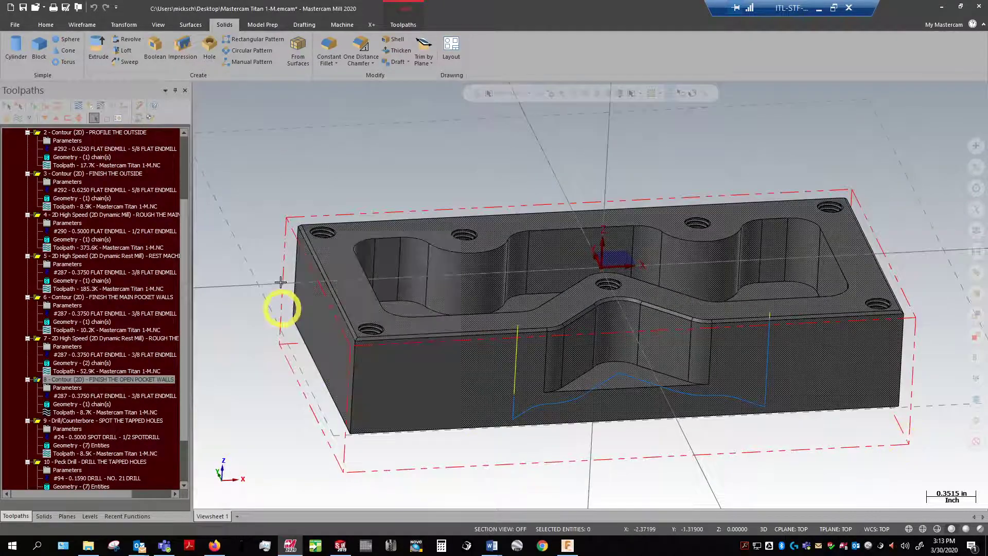
scroll(271, 255, "up", 3)
scroll(274, 256, "up", 1)
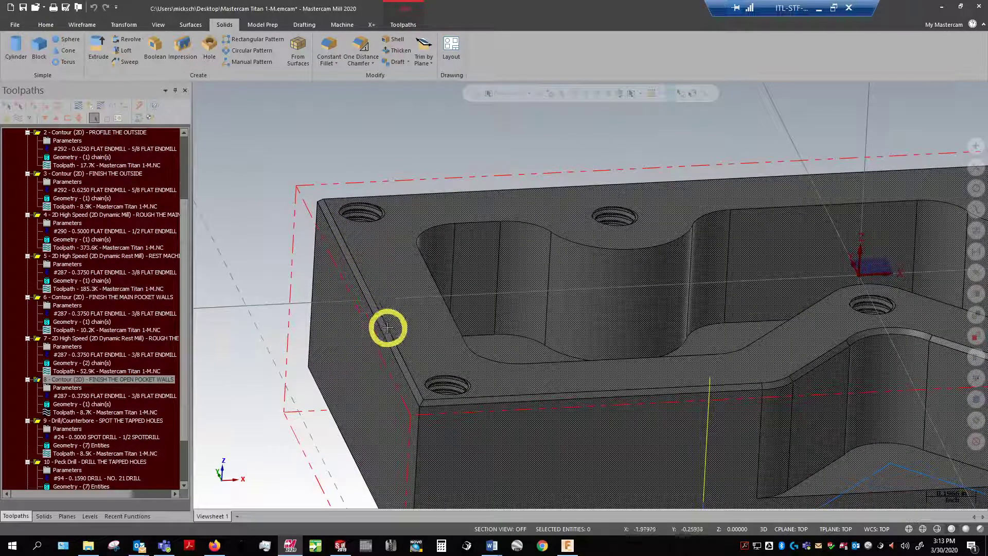
scroll(242, 127, "down", 2)
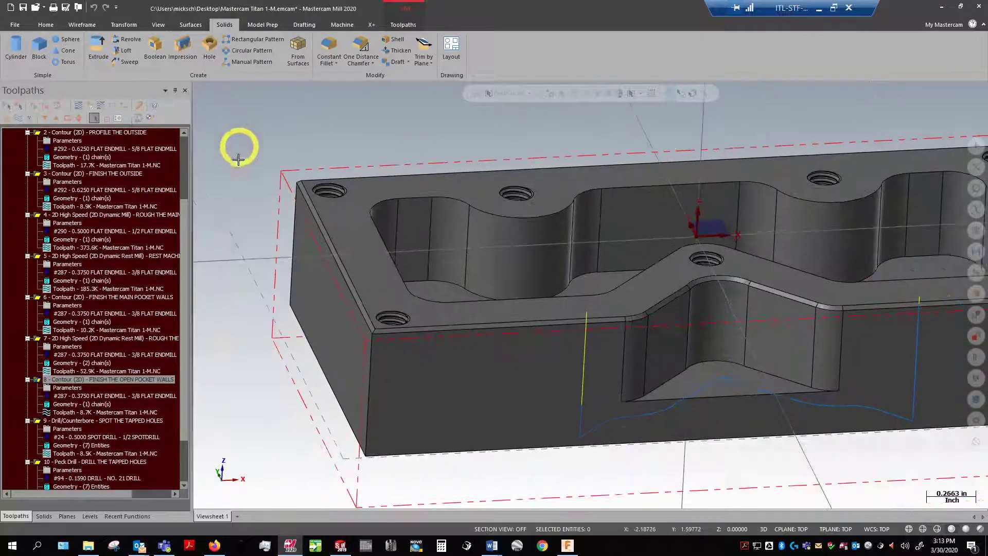
scroll(58, 342, "down", 3)
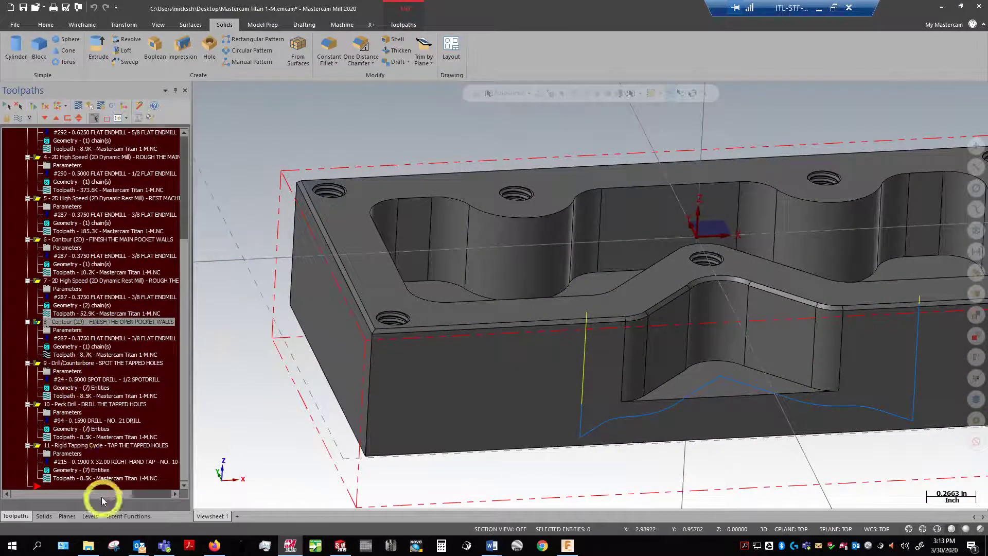
scroll(106, 36, "down", 5)
- Start a 2D contour, try chaining the left top edge, then clear the chain
left_click(20, 49)
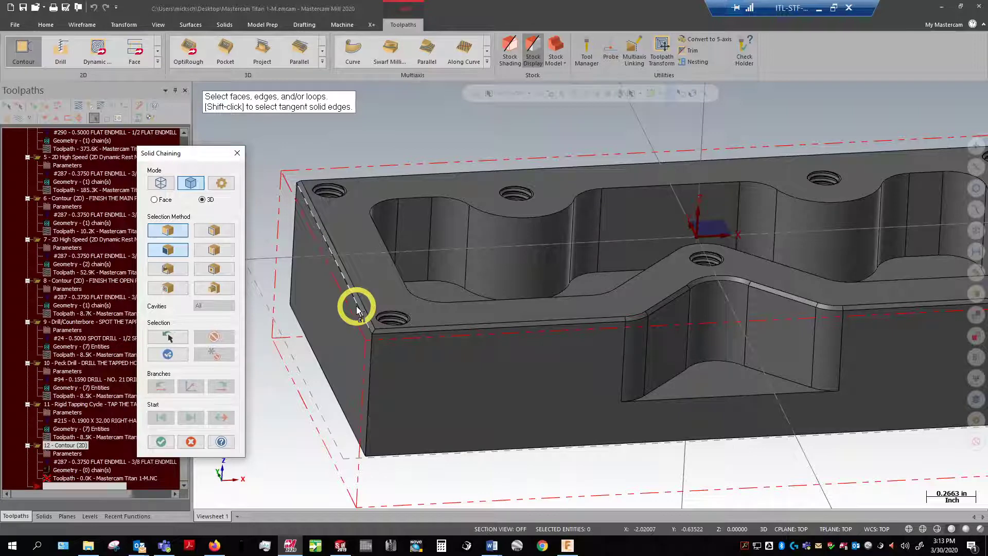
left_click(215, 232)
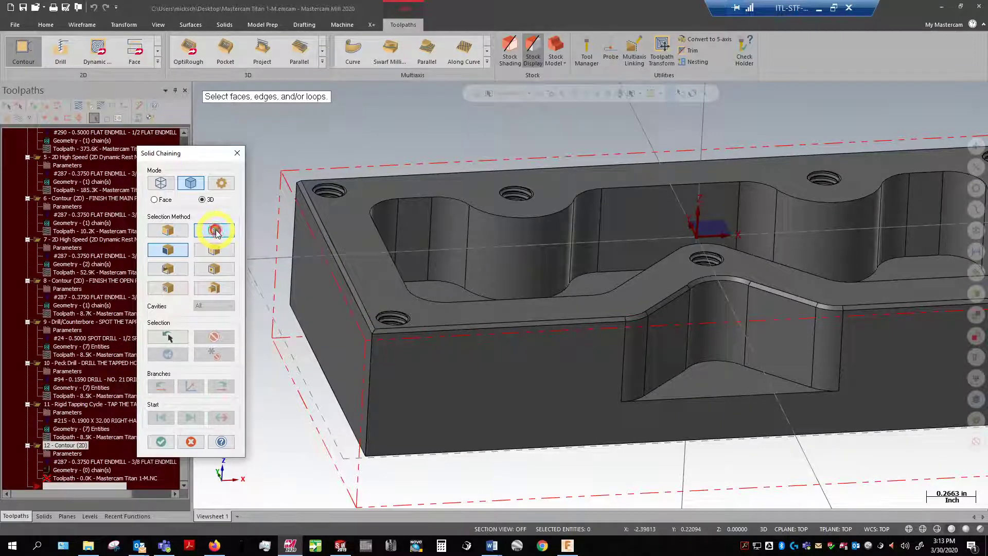
left_click(360, 316)
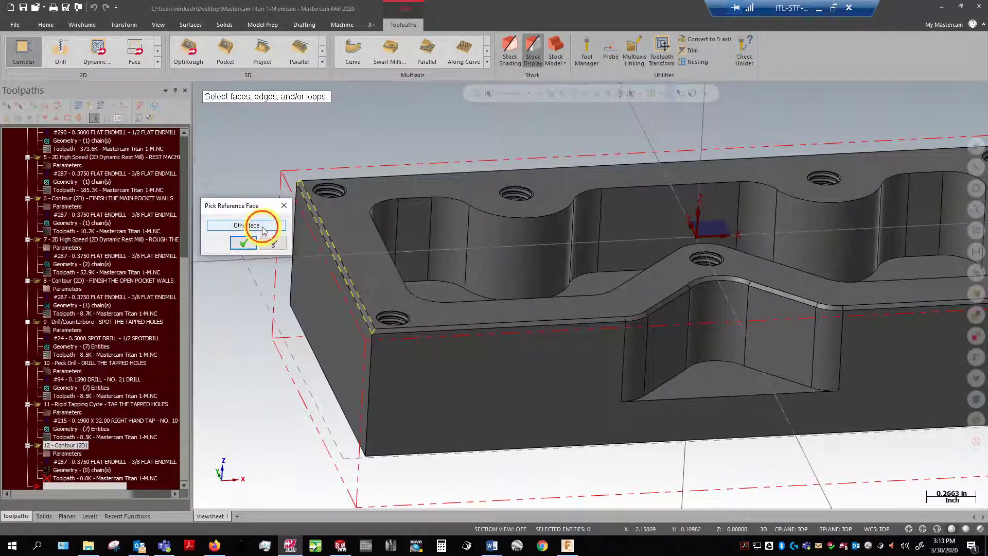
left_click(244, 242)
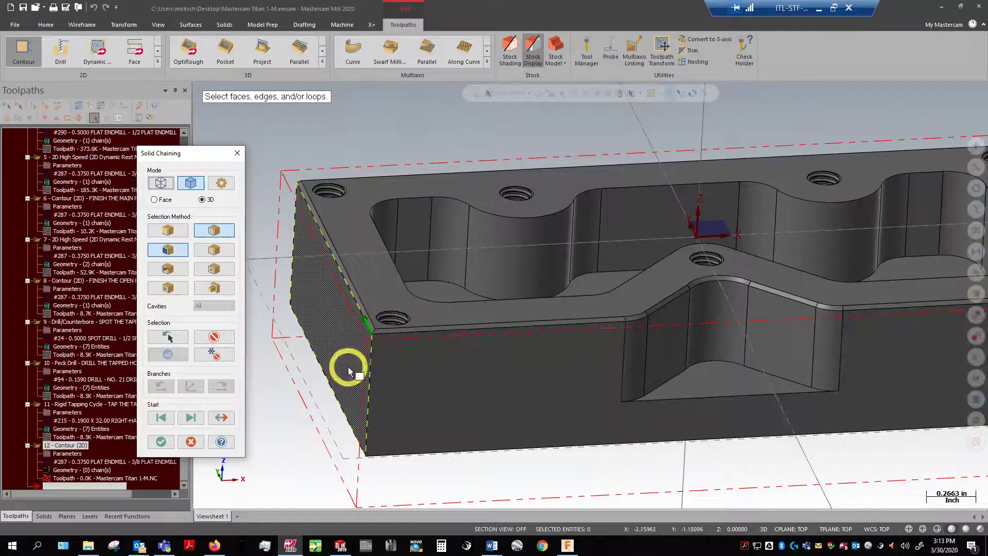
left_click(214, 358)
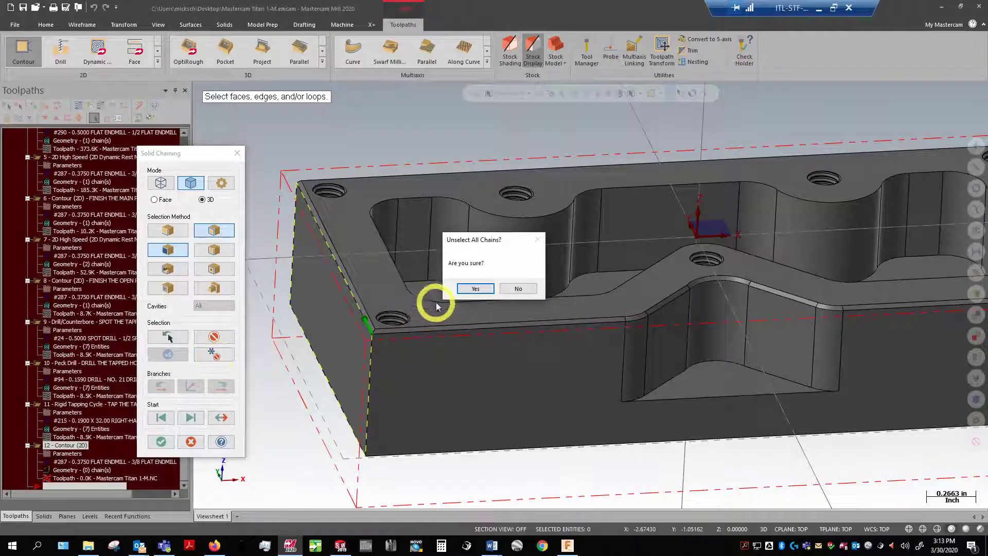
left_click(462, 289)
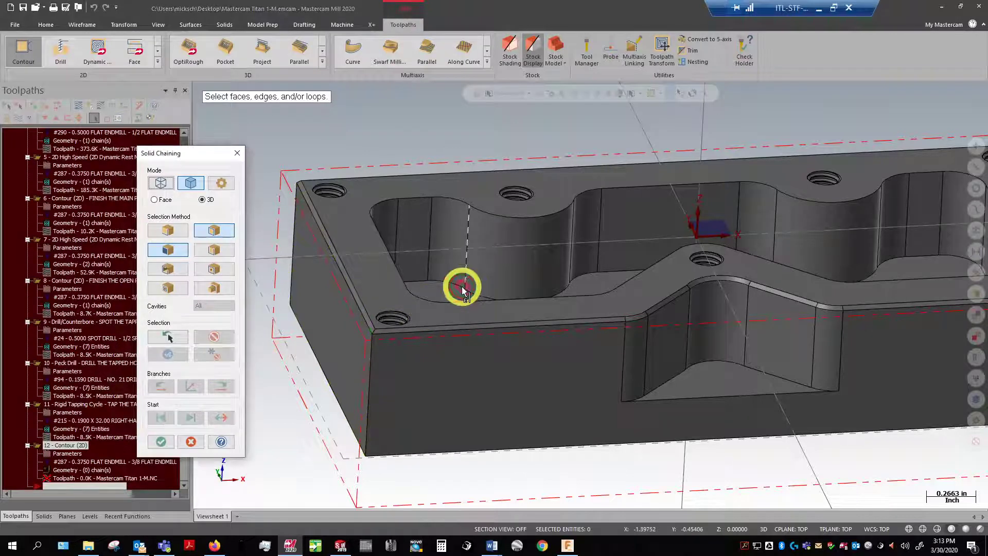
- Chain the part's outer top edges individually, ending at the front-left corner
left_click(167, 233)
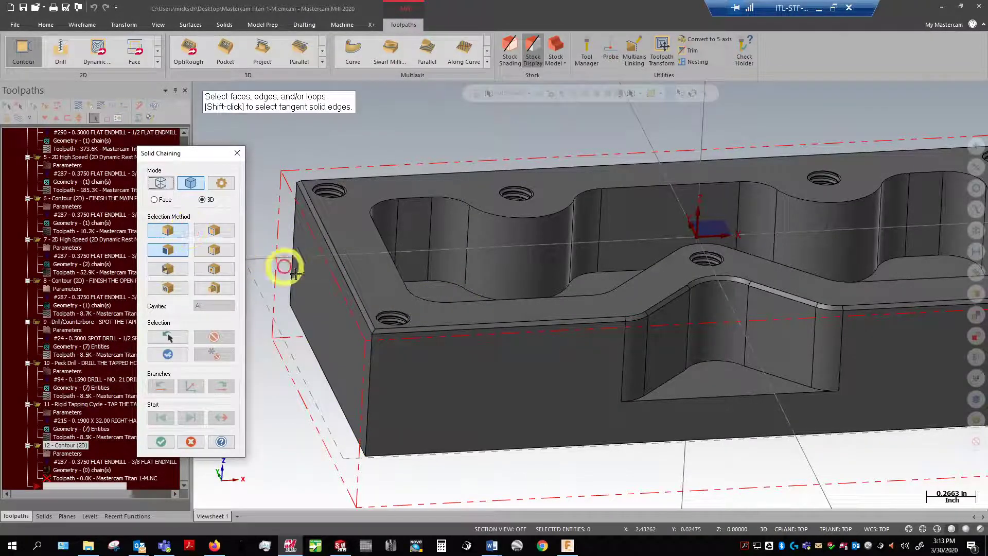
left_click(353, 300)
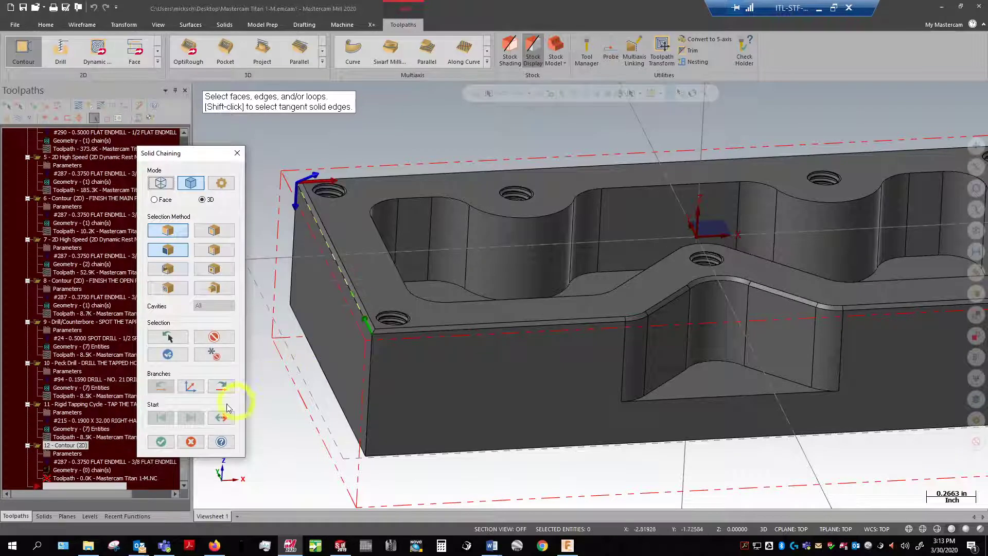
left_click(216, 391)
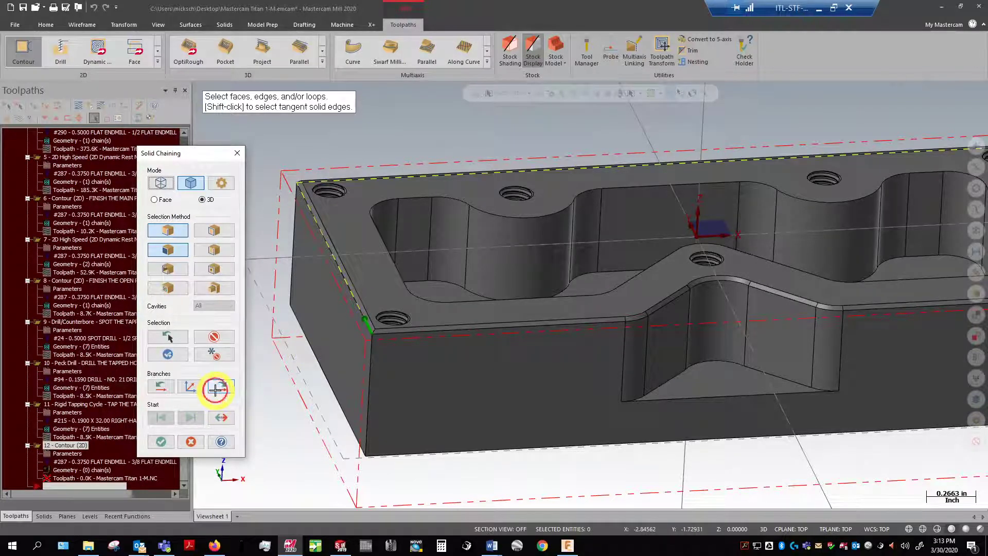
left_click(216, 390)
left_click(216, 390)
left_click(216, 389)
left_click(215, 390)
left_click(215, 390)
left_click(215, 389)
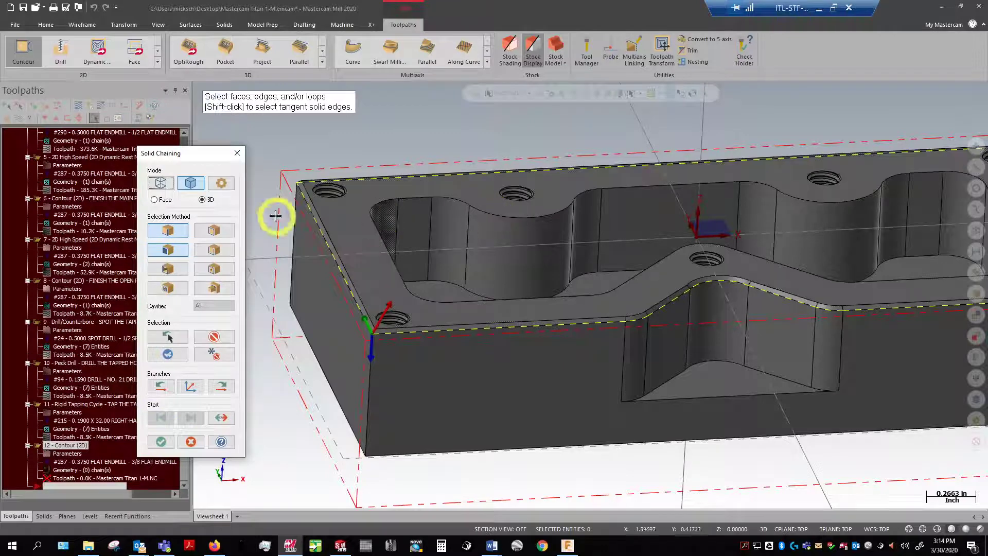
- Add the pocket's top edge loop to the chain and accept its reference face
left_click(214, 230)
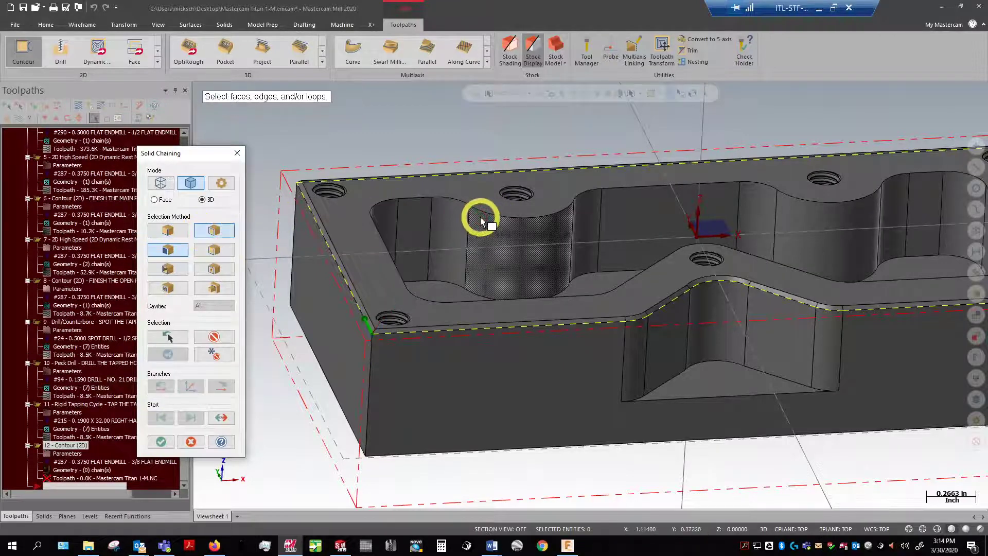
left_click(481, 214)
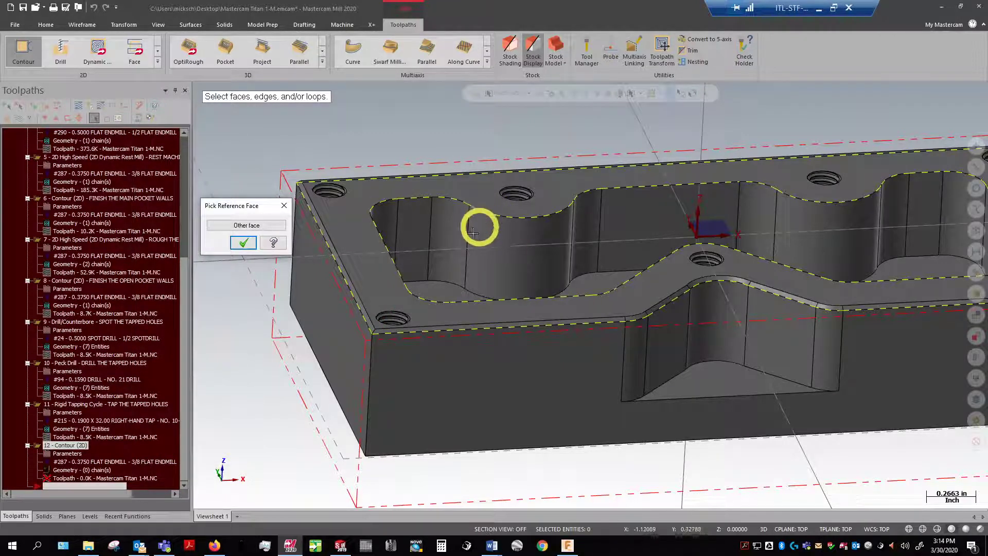
left_click(243, 244)
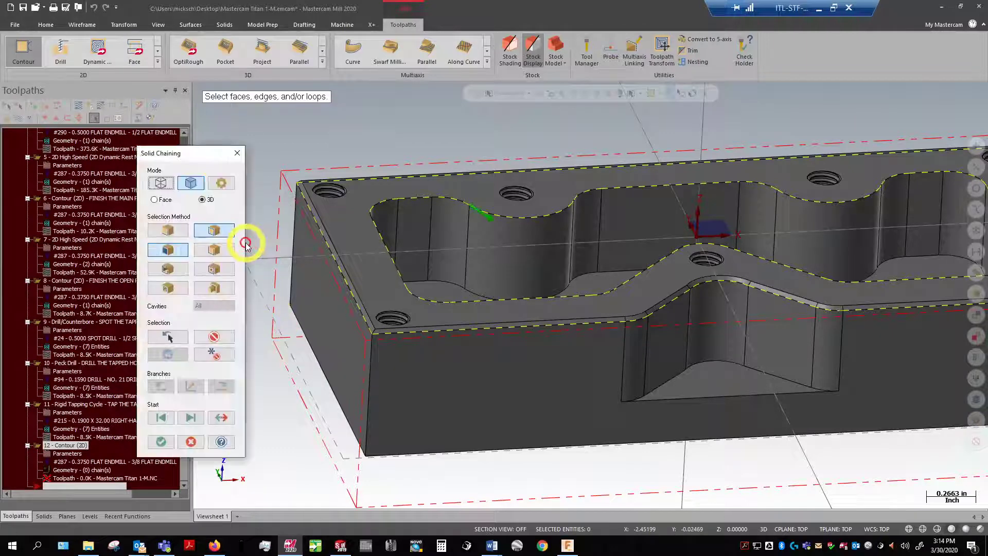
- Accept the chains into the contour parameters, then reopen the chain list for editing
left_click(163, 442)
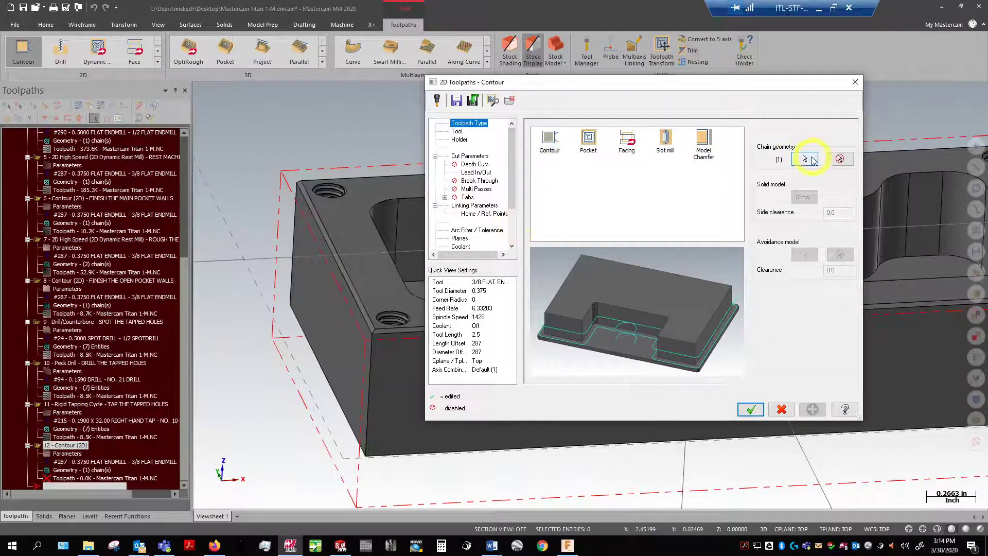
left_click(811, 157)
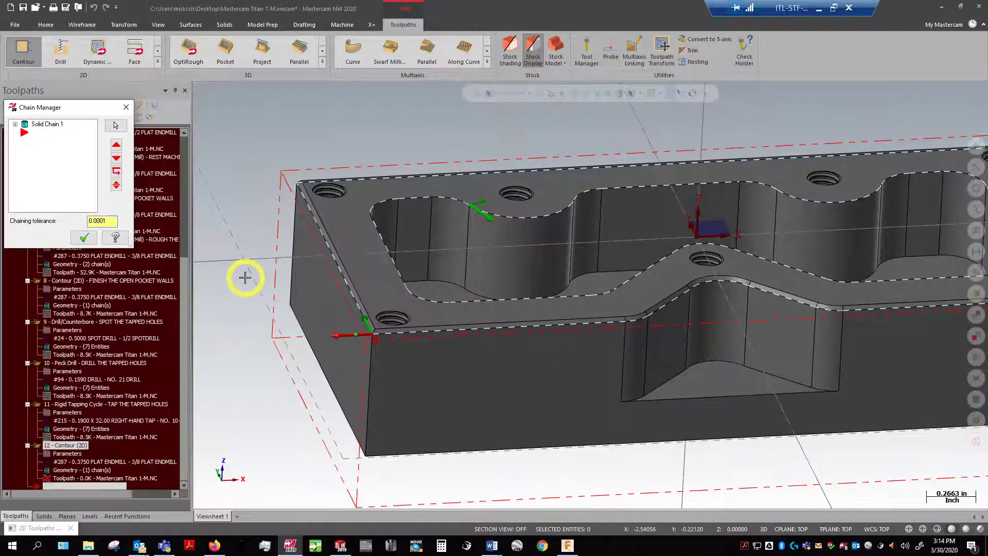
scroll(244, 278, "down", 1)
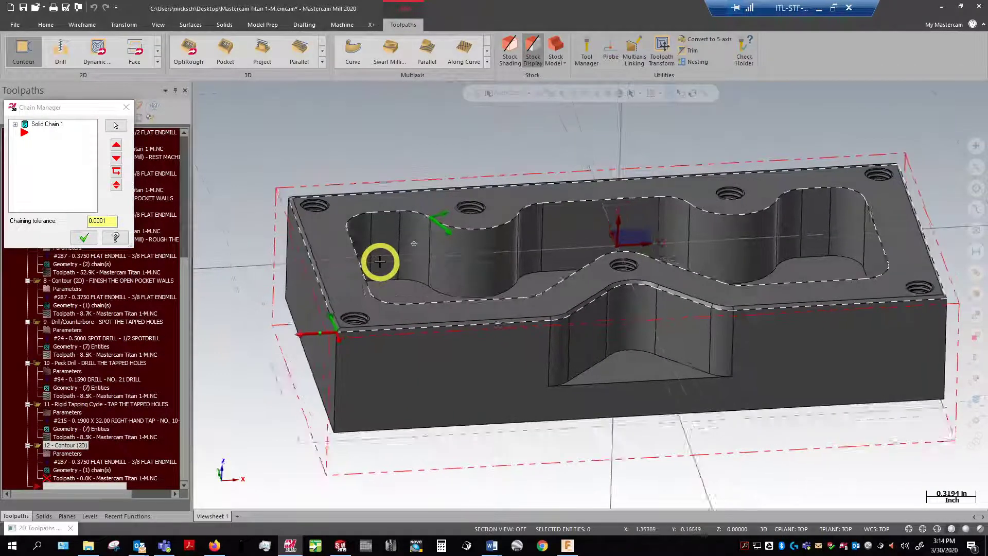
middle_click_drag(380, 262, 334, 394)
scroll(330, 371, "up", 10)
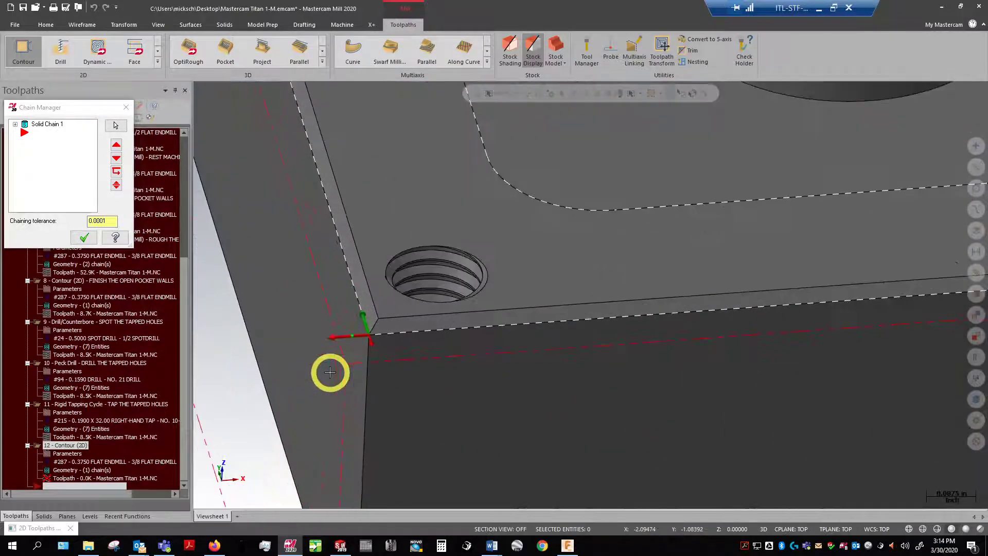
scroll(330, 372, "down", 8)
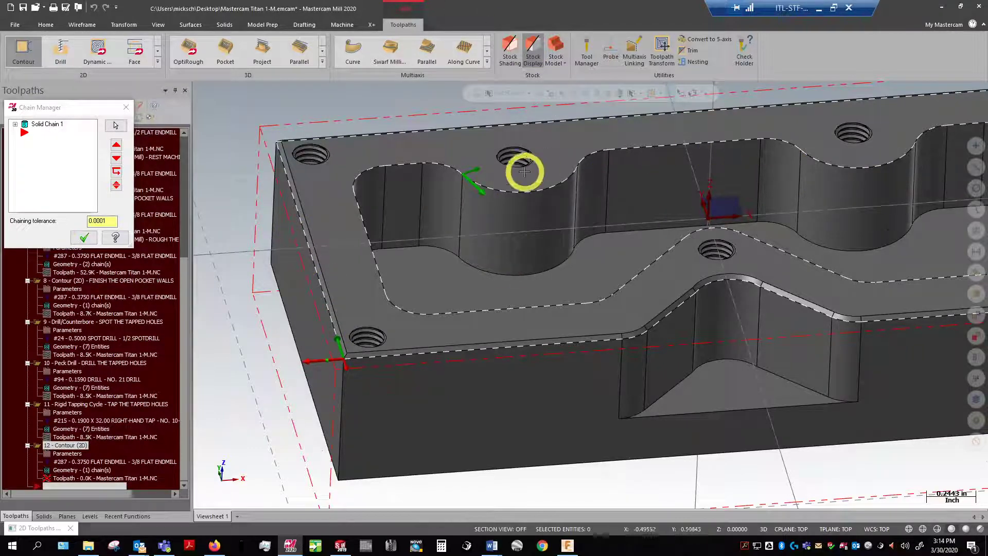
- Reverse Solid Chain 1's Loop direction and accept the chain
left_click(15, 125)
left_click(55, 144)
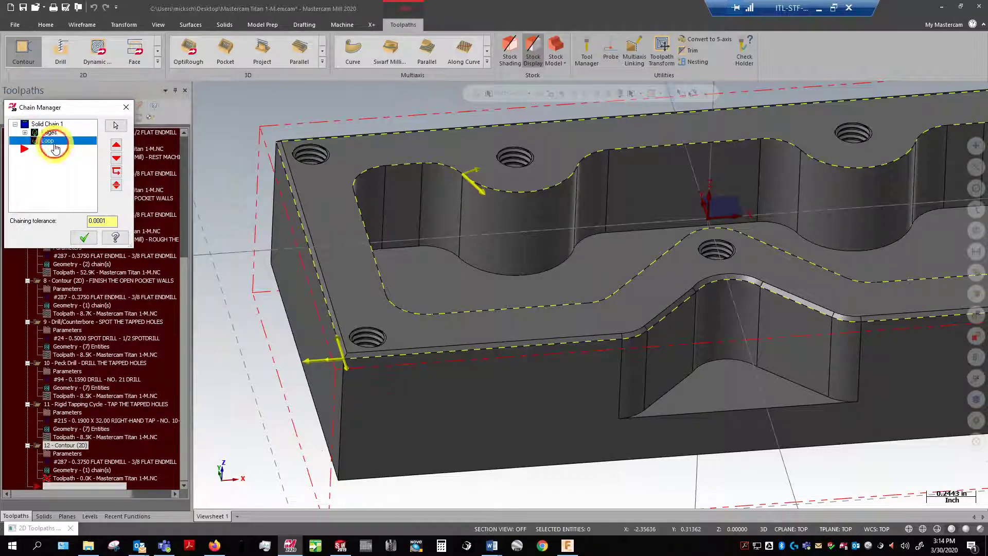
right_click(55, 145)
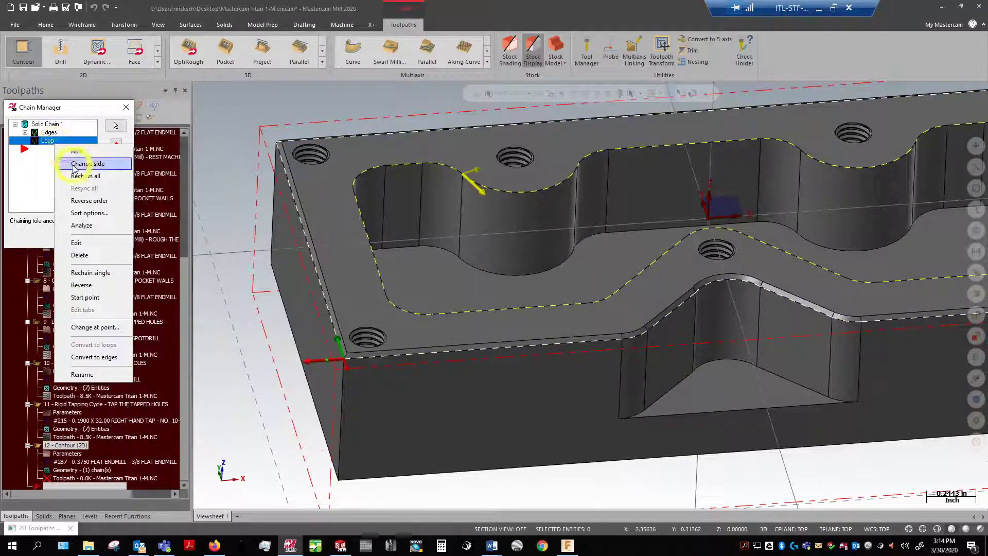
left_click(98, 286)
left_click(76, 235)
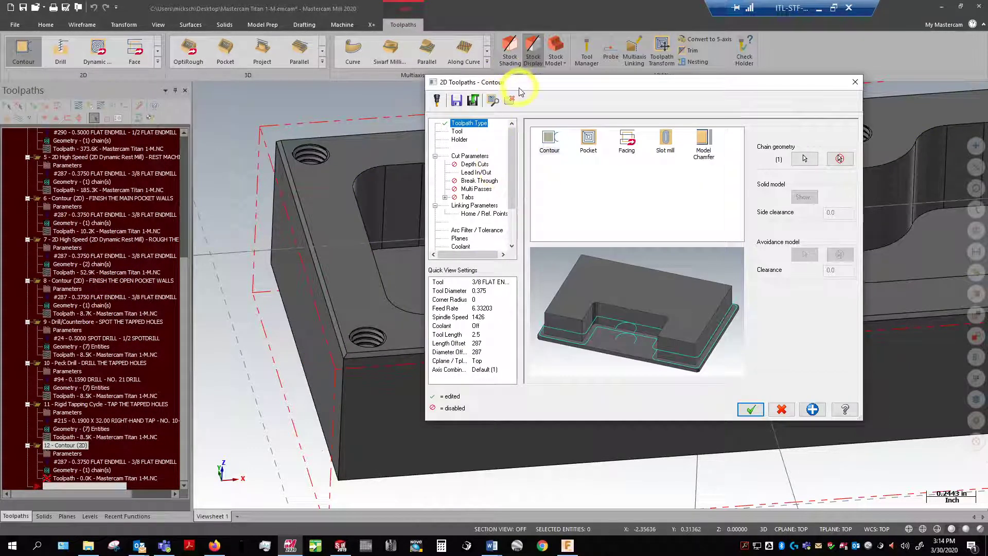
- Filter the tool library to chamfer mills and select the 1/2 CHAMFER MILL
left_click_drag(468, 82, 415, 81)
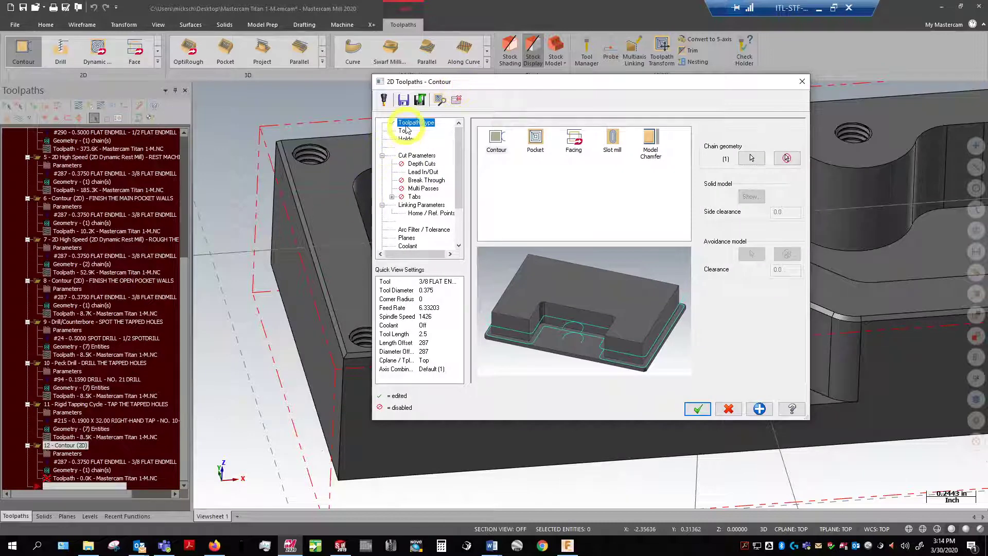
left_click(410, 132)
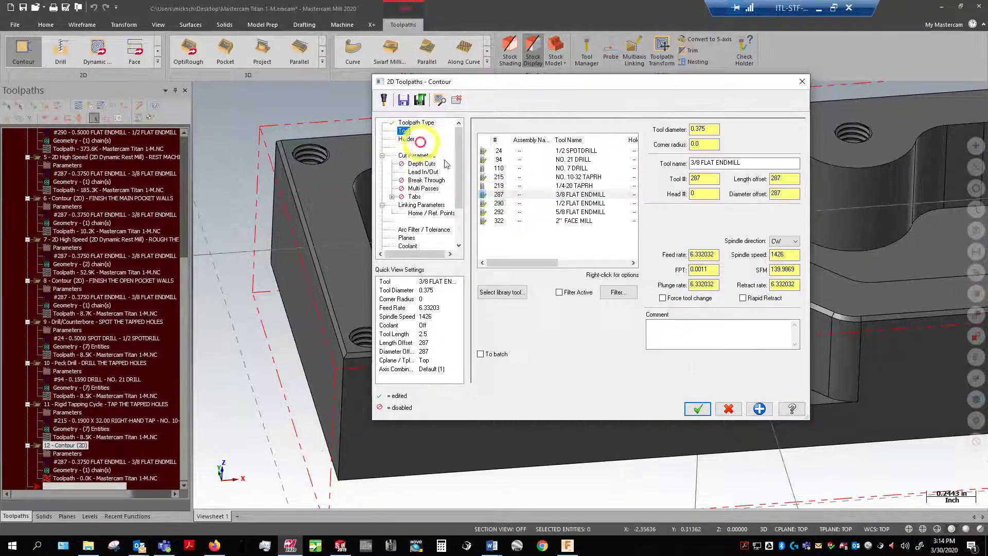
left_click(498, 293)
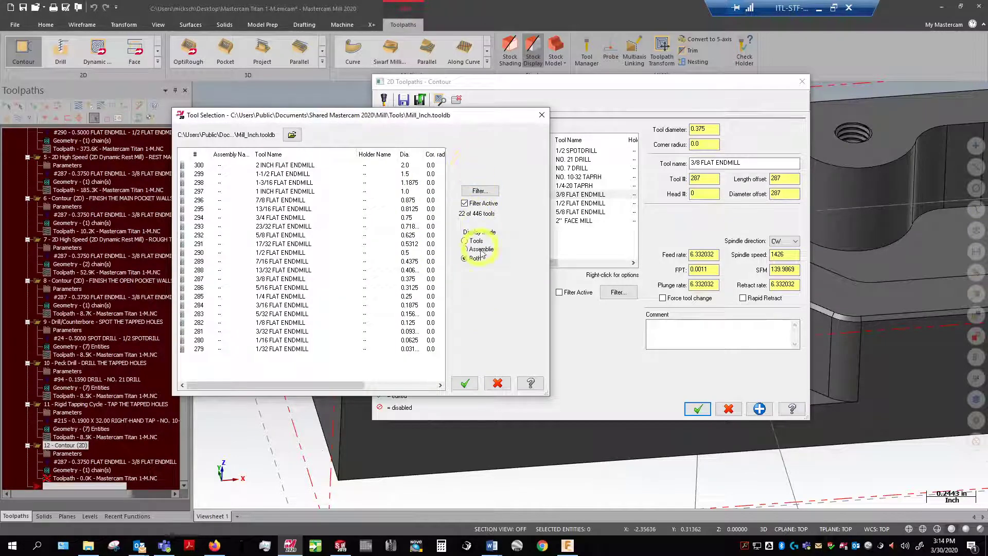
left_click(479, 192)
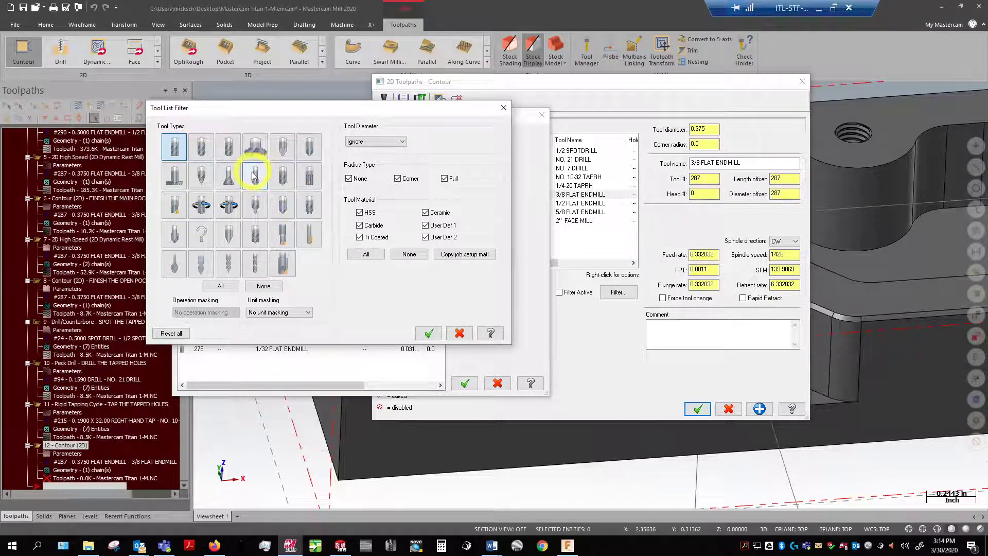
left_click(307, 149)
double_click(307, 149)
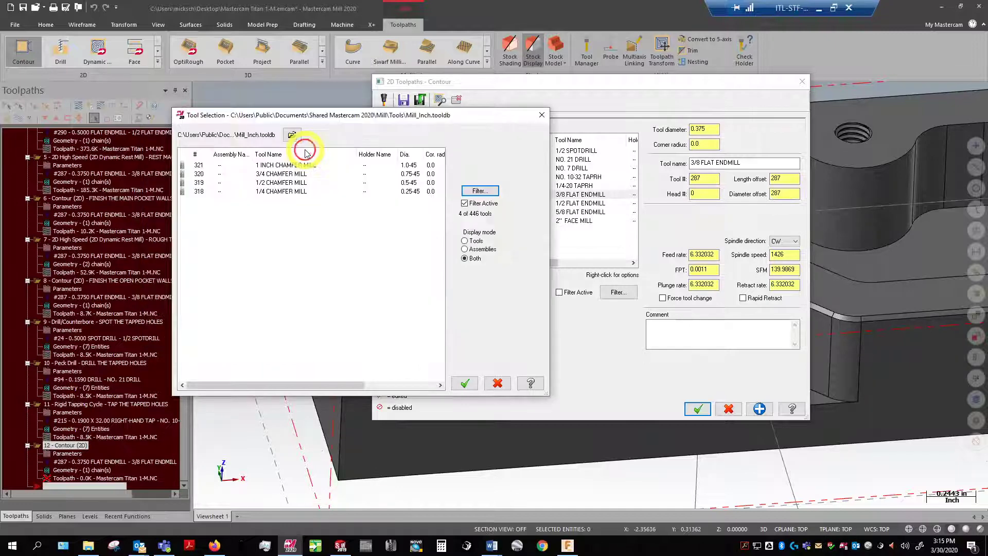
left_click(285, 174)
left_click(285, 183)
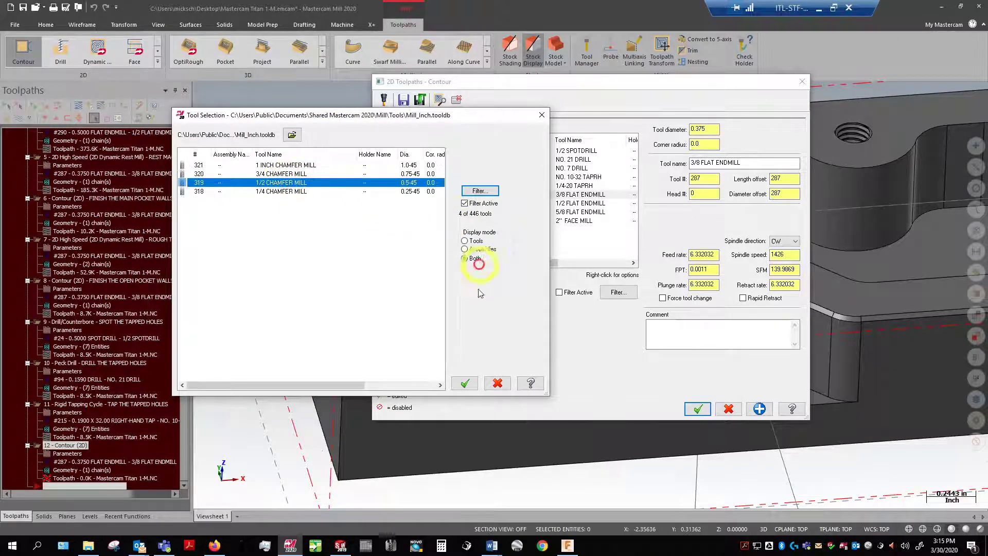
left_click(463, 384)
- Enter the operation comment 'CHAMFER THE EDGES'
left_click(731, 345)
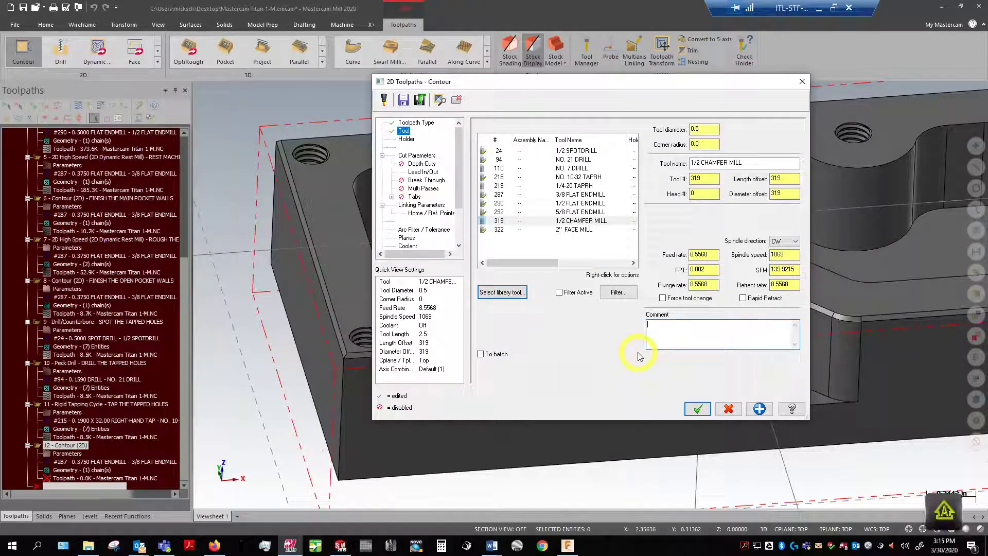
type("CHAMFER HE")
key("BackSpace")
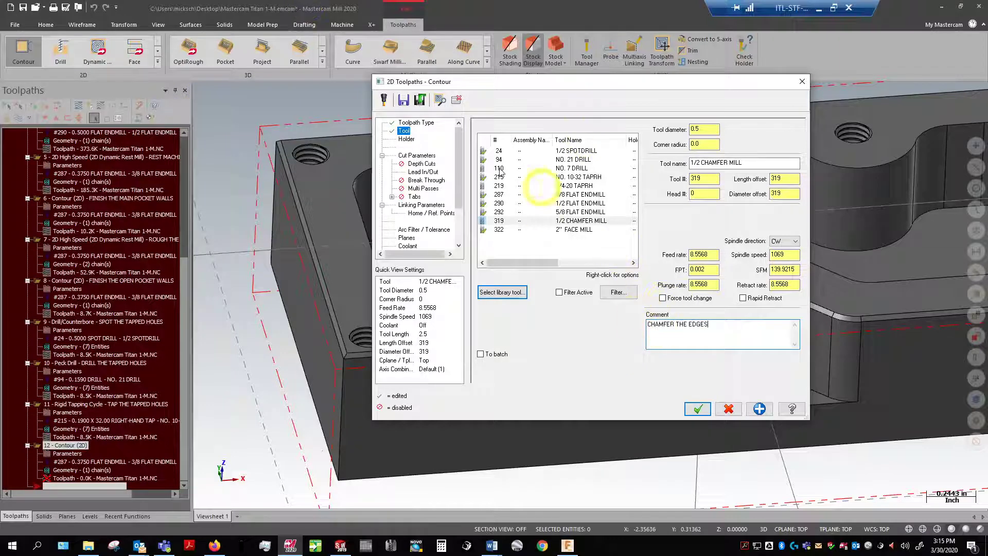
- Set Cut Parameters to 2D chamfer with 0.02 chamfer width and edit the bottom offset
left_click(416, 155)
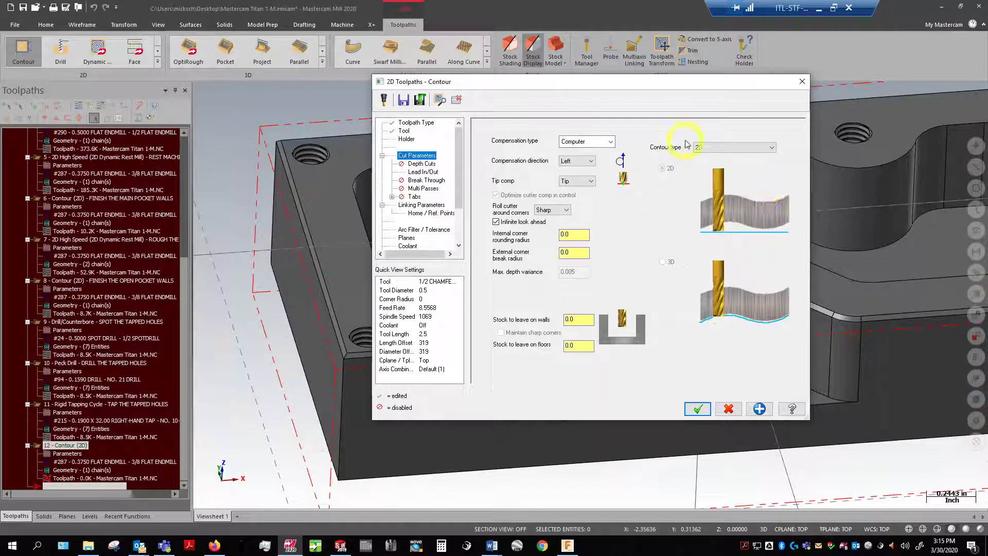
left_click(714, 149)
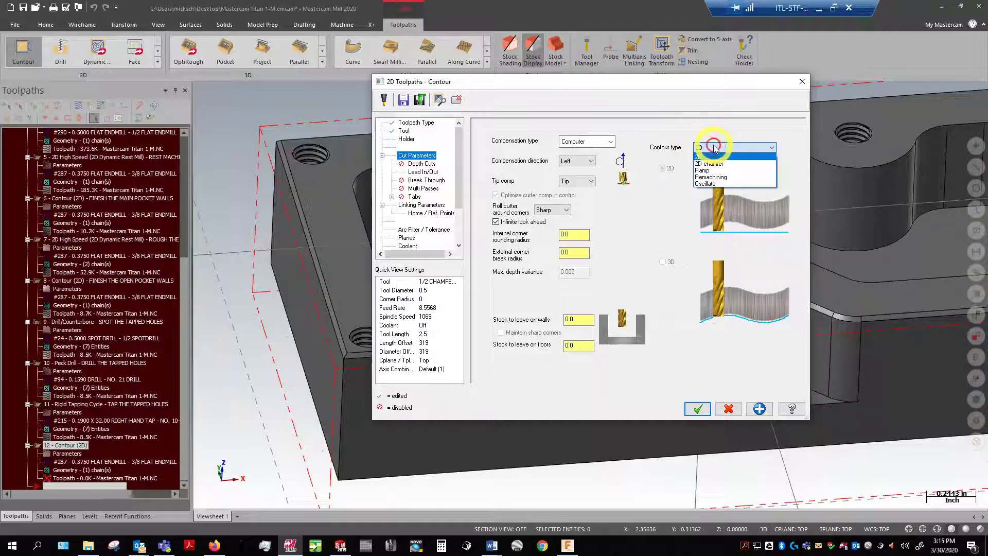
left_click(739, 164)
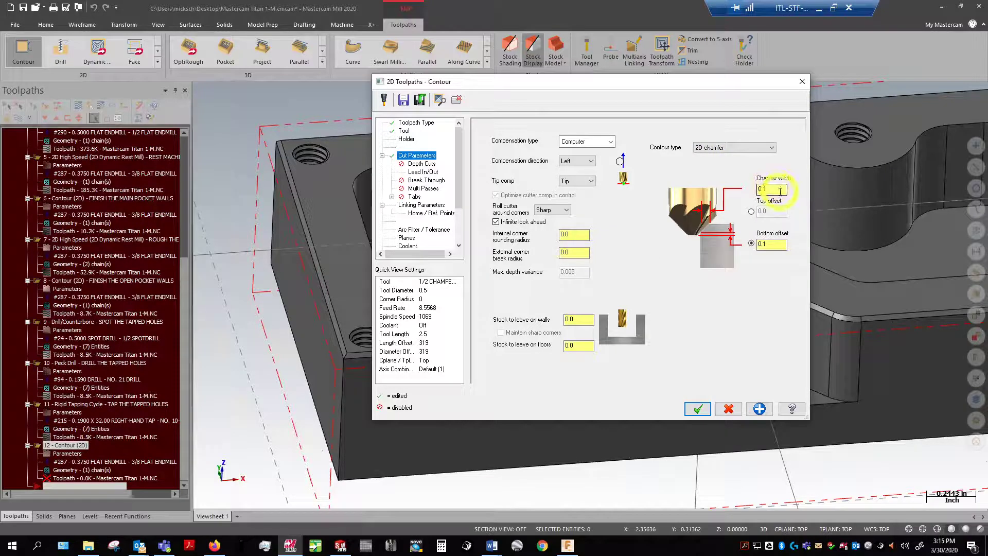
left_click_drag(779, 192, 751, 186)
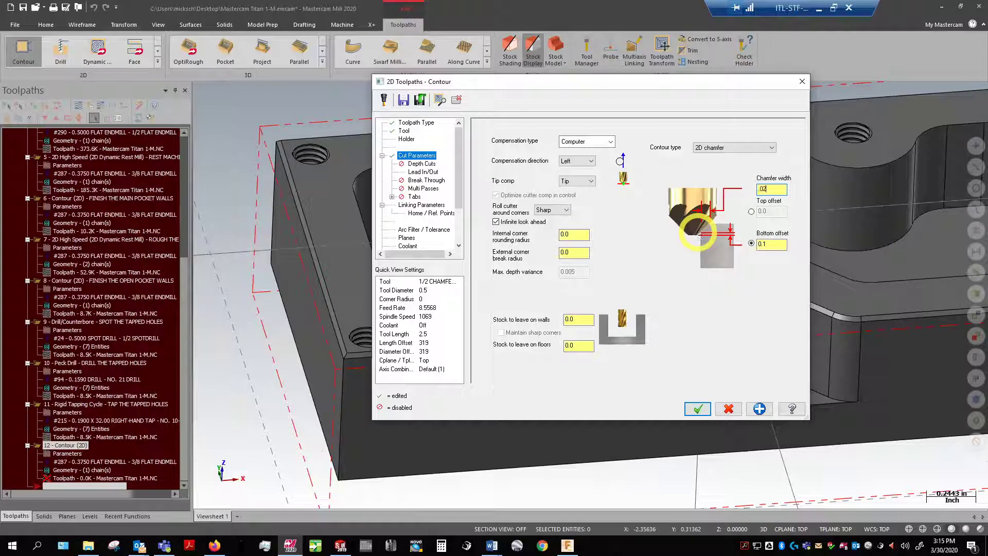
key("Return")
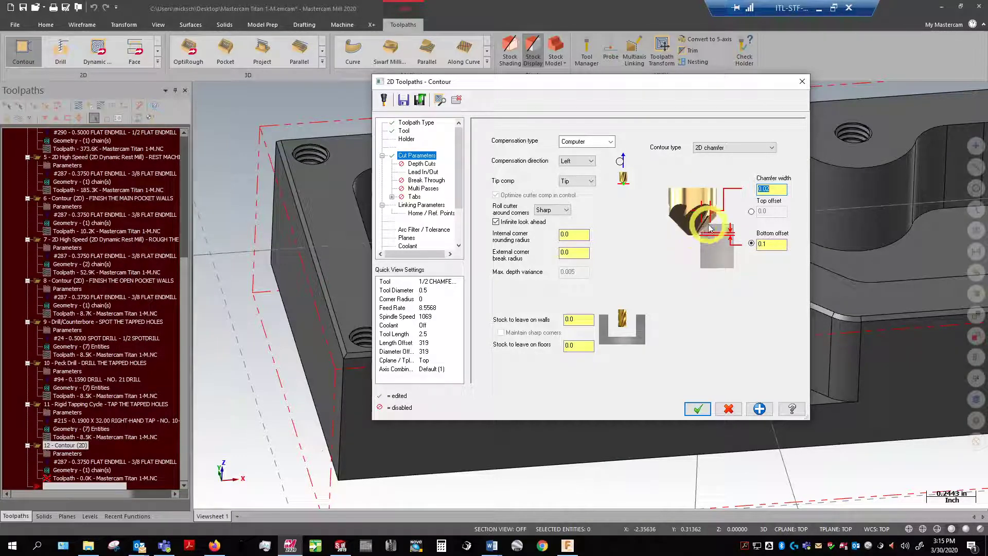
double_click(770, 245)
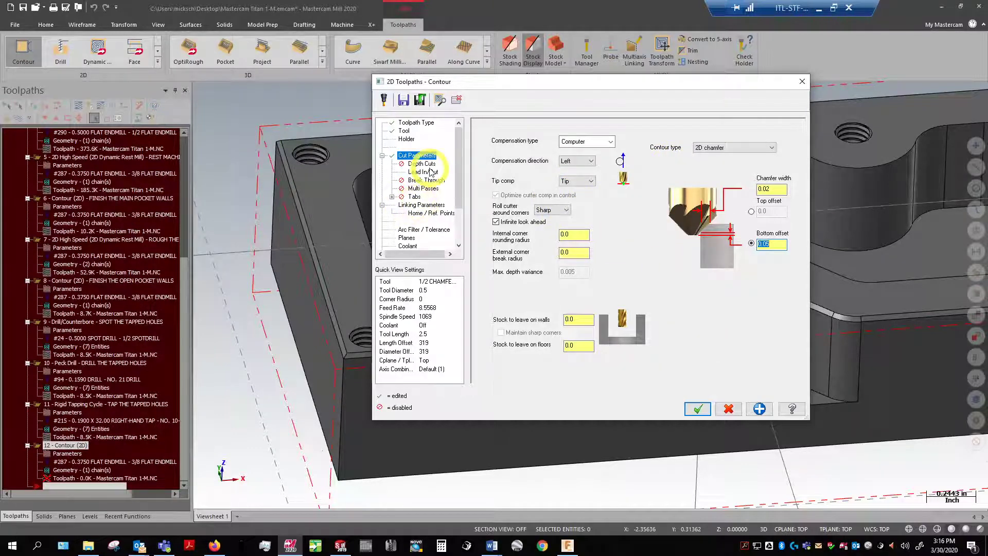
- Recheck the 0.02 chamfer width and change the linking depth from -0.02 to 0.0
left_click(430, 206)
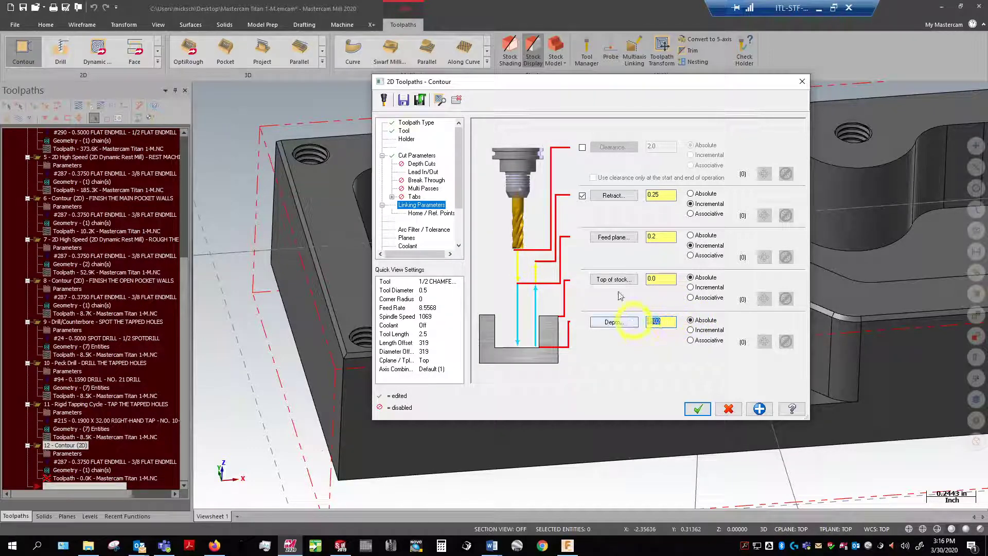
left_click(417, 155)
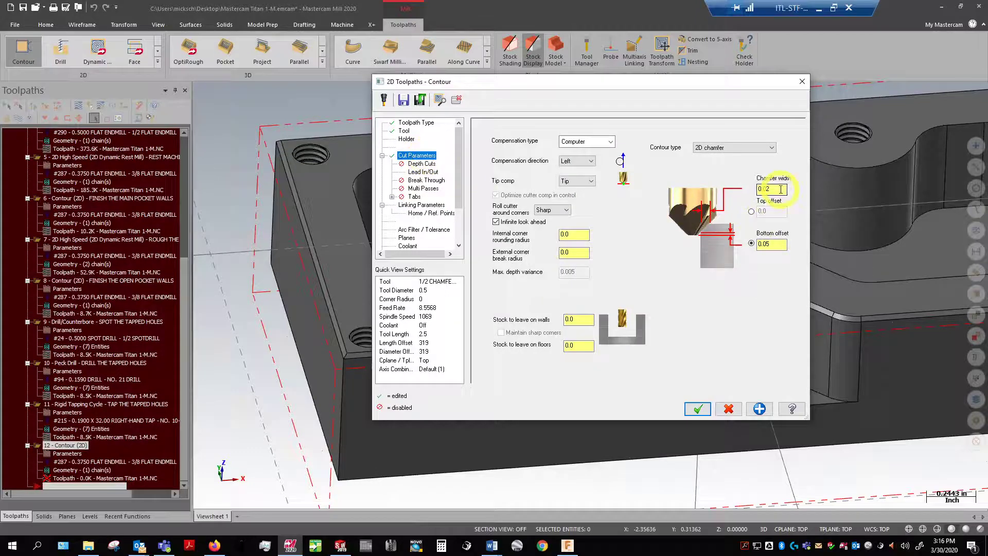
left_click_drag(781, 188, 736, 190)
left_click(407, 205)
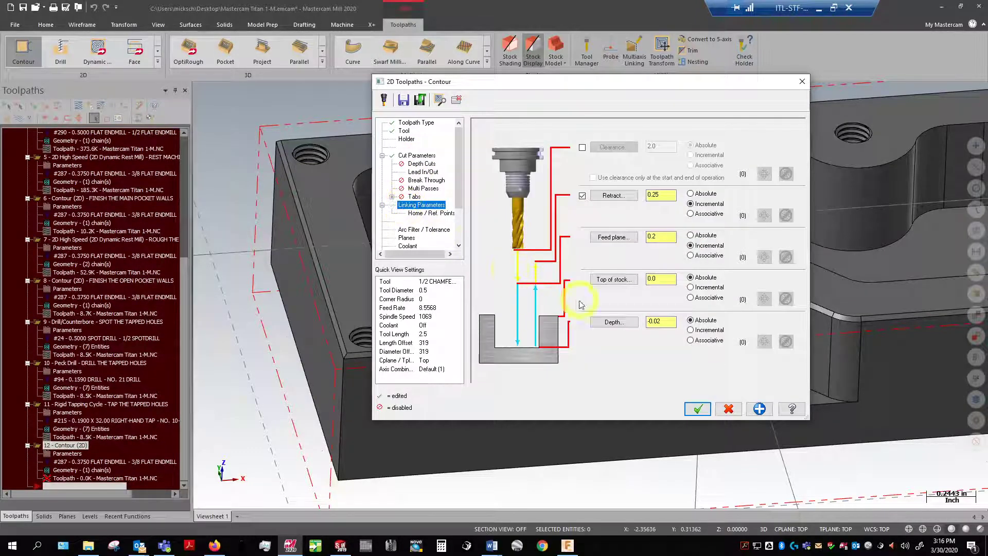
left_click_drag(657, 316, 622, 302)
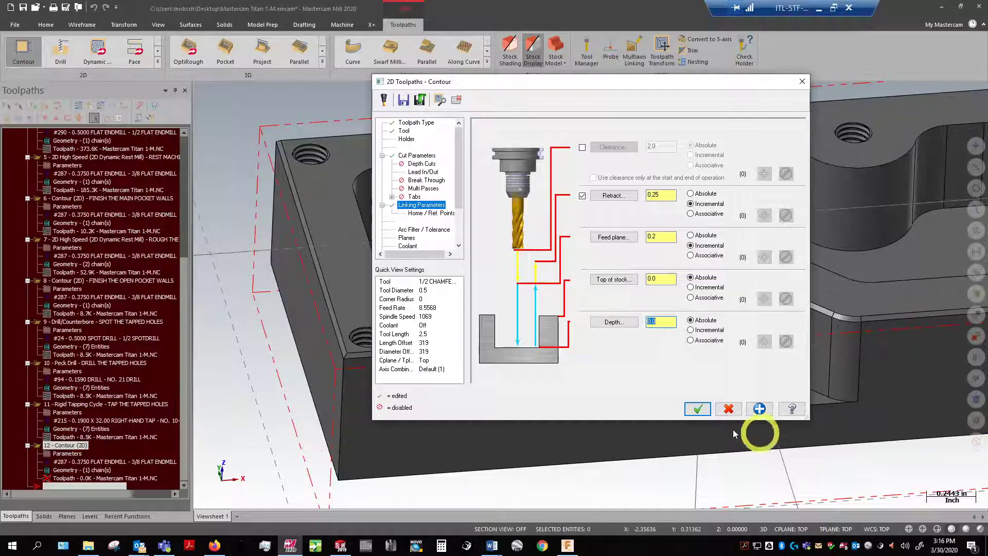
- Accept the contour settings, view the whole part, and expand Solid Chain 1's Edges and Loop
left_click(696, 410)
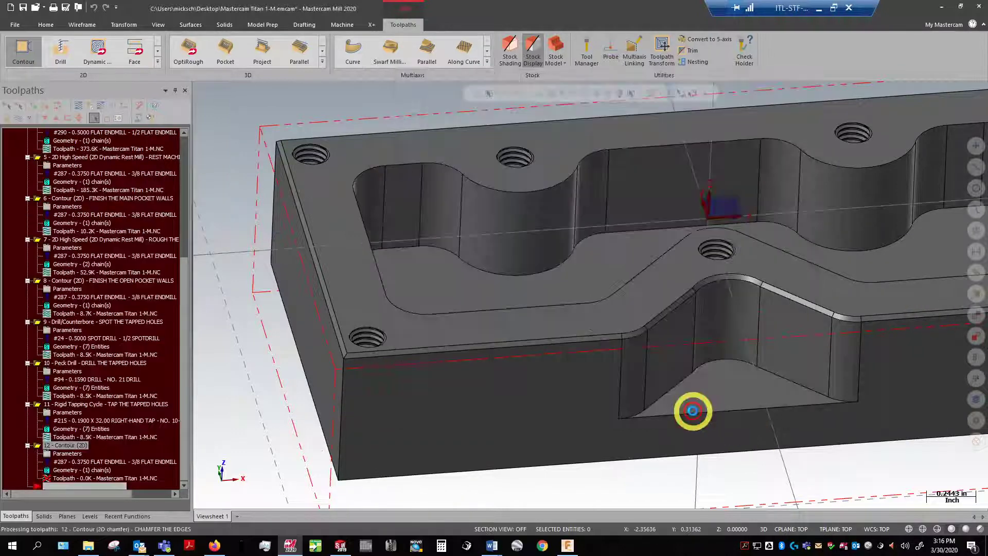
scroll(262, 349, "down", 3)
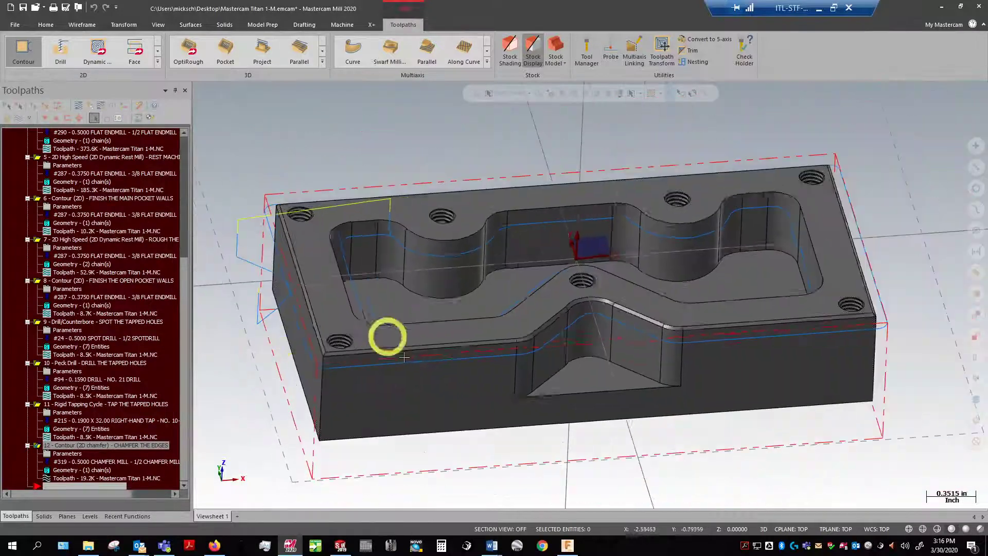
mouse_move(445, 348)
middle_mouse_down()
mouse_move(446, 335)
mouse_move(408, 326)
mouse_move(440, 349)
middle_mouse_up()
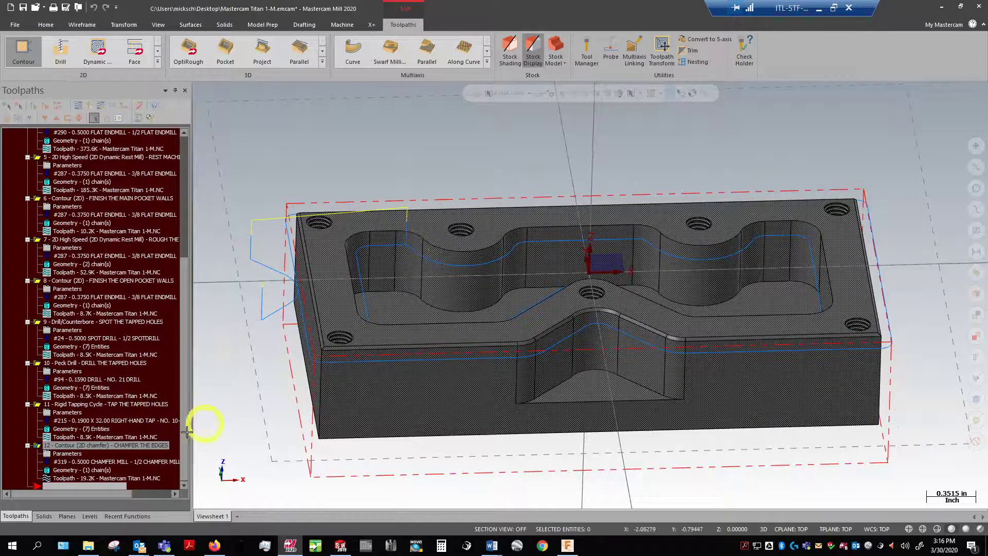
left_click(67, 470)
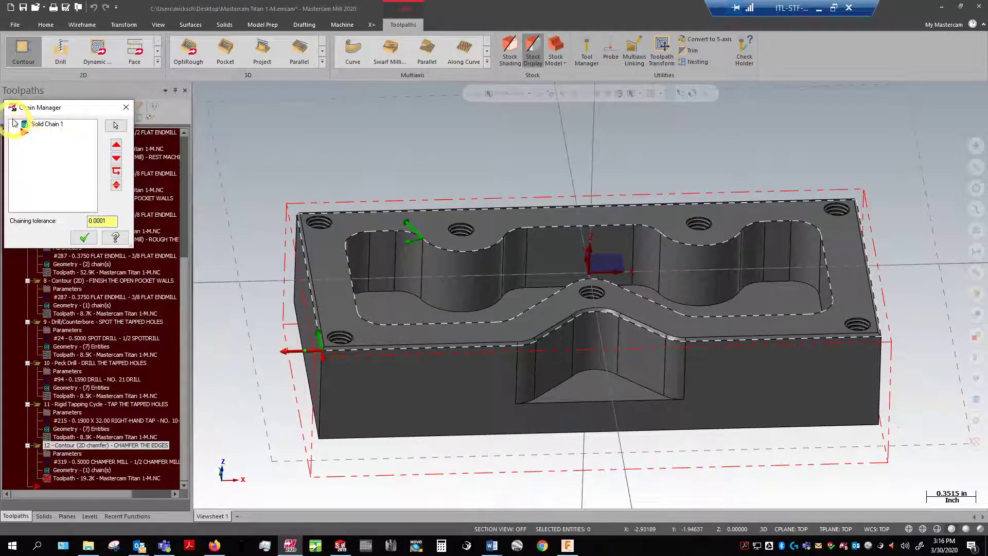
left_click(15, 124)
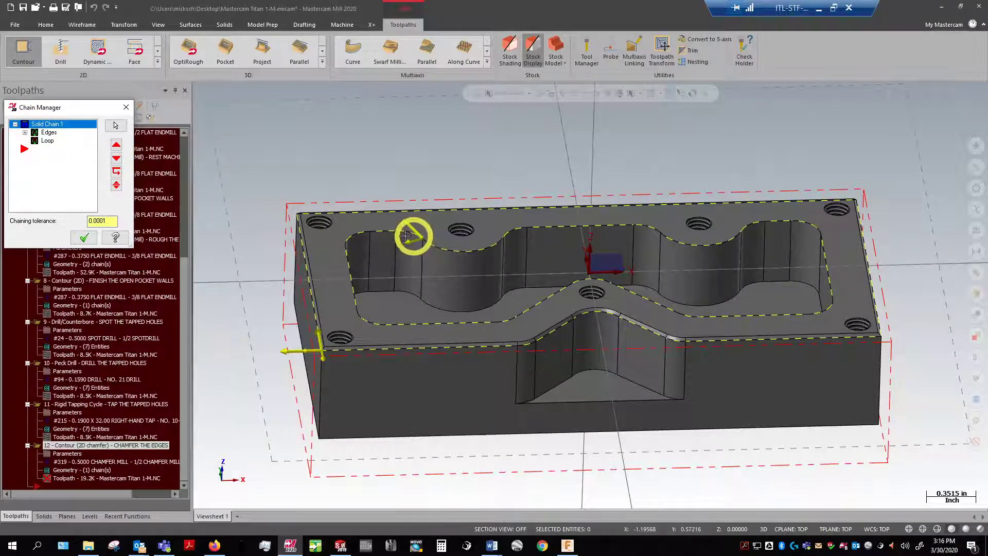
- Move operation 12's Loop chain start point onto the pocket's left edge and accept the chain change
left_click(49, 132)
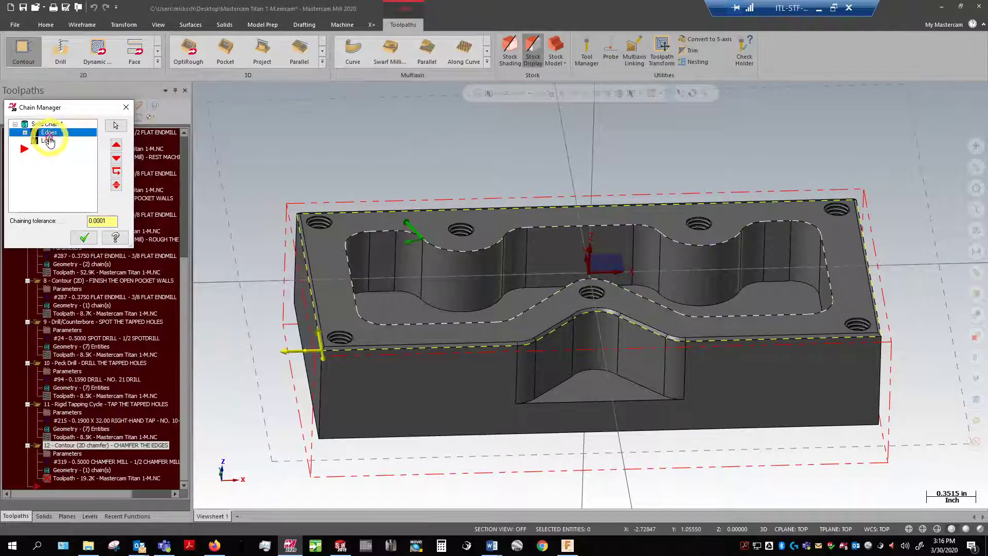
left_click(48, 141)
right_click(49, 144)
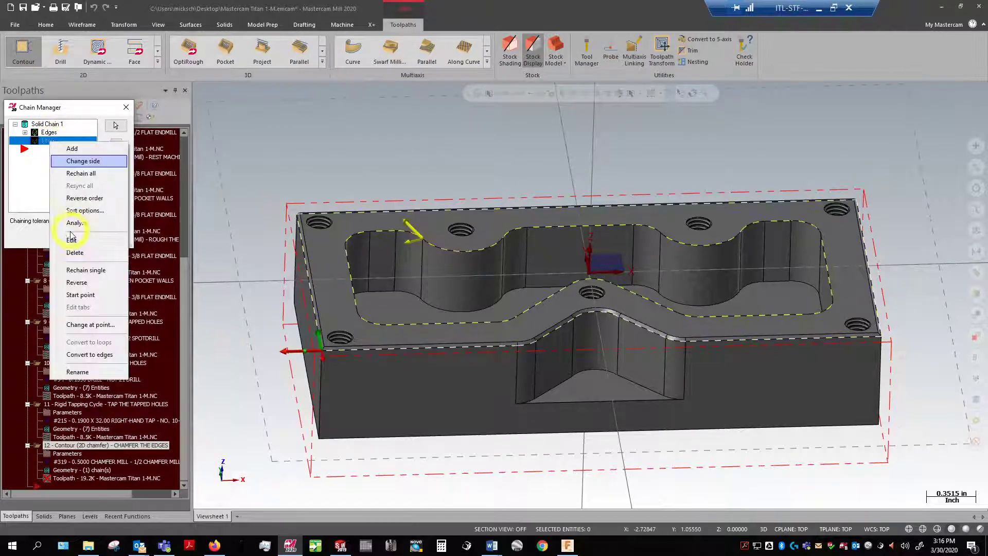
left_click(77, 296)
key("b")
key("b")
key("Return")
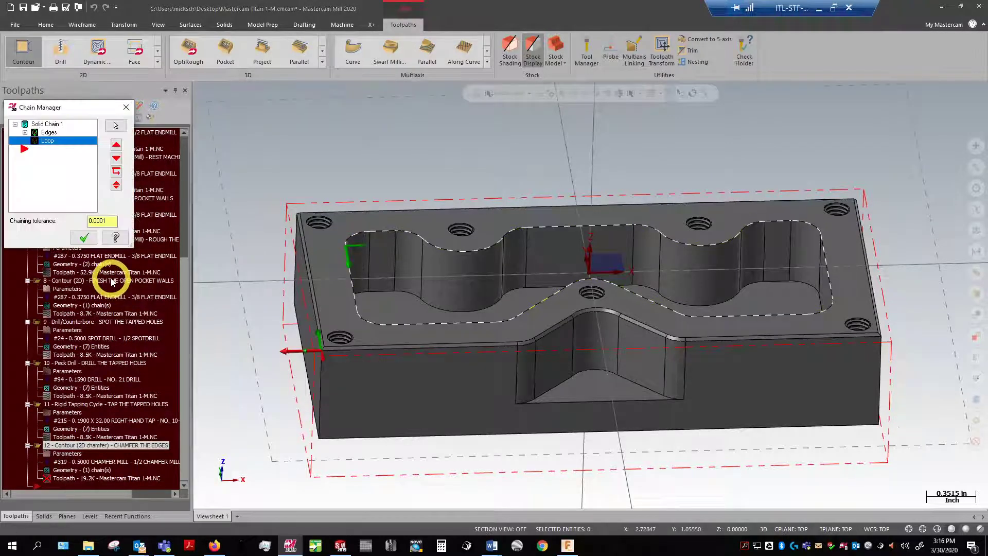
left_click(81, 239)
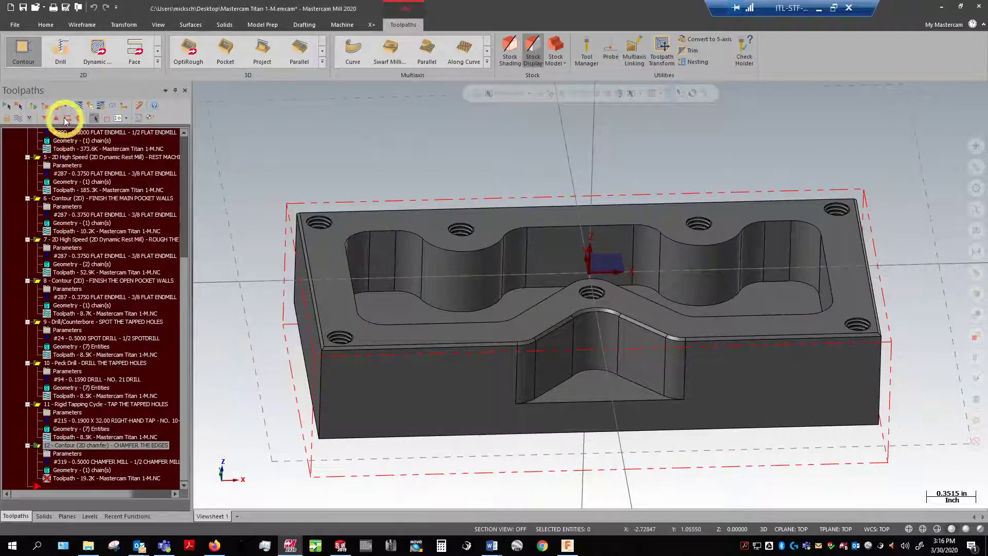
- Regenerate the out-of-date chamfer toolpath and start its backplot
left_click(33, 106)
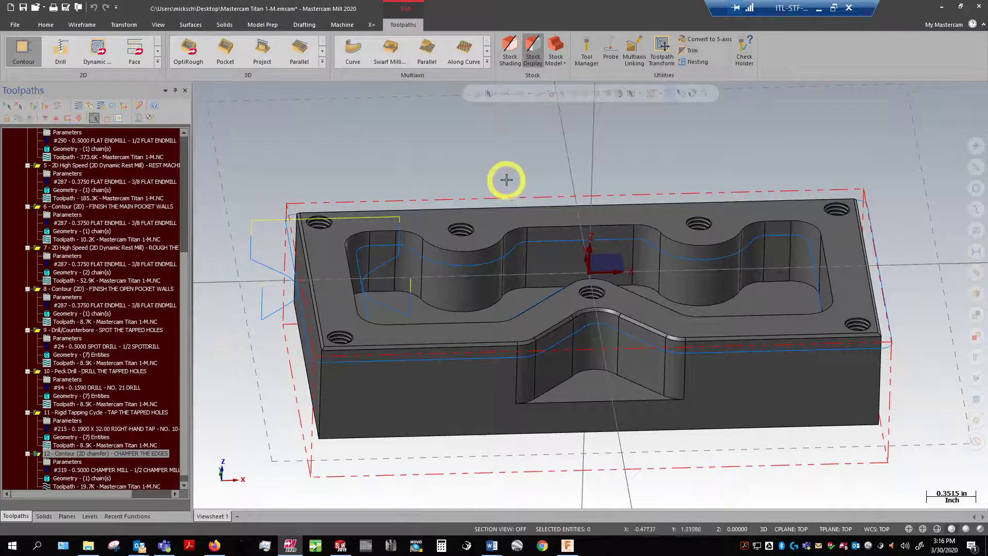
mouse_move(504, 178)
middle_mouse_down()
mouse_move(529, 201)
mouse_move(198, 132)
middle_mouse_up()
left_click(78, 107)
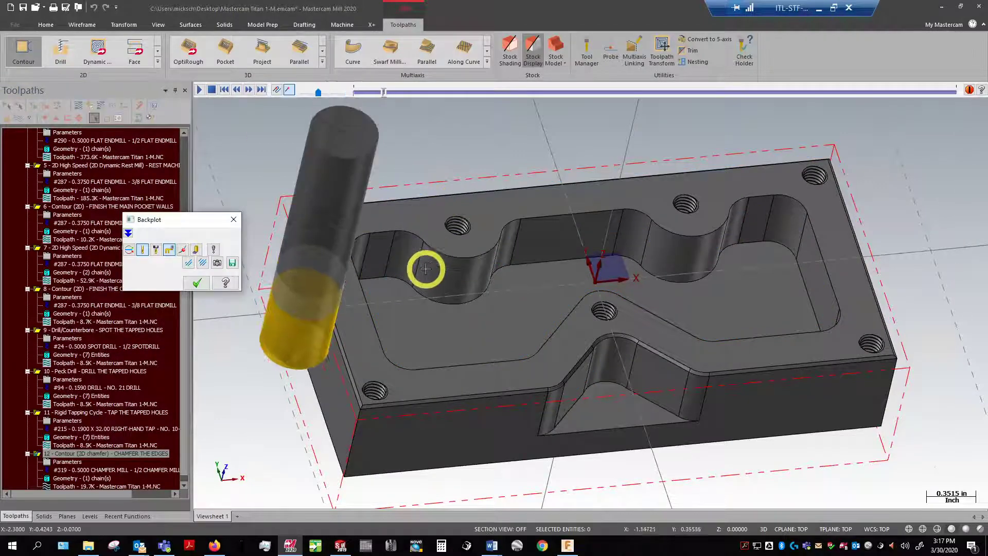
- Zoom and orbit to watch the chamfer mill travelling along the part's edge
middle_click_drag(389, 302, 289, 233)
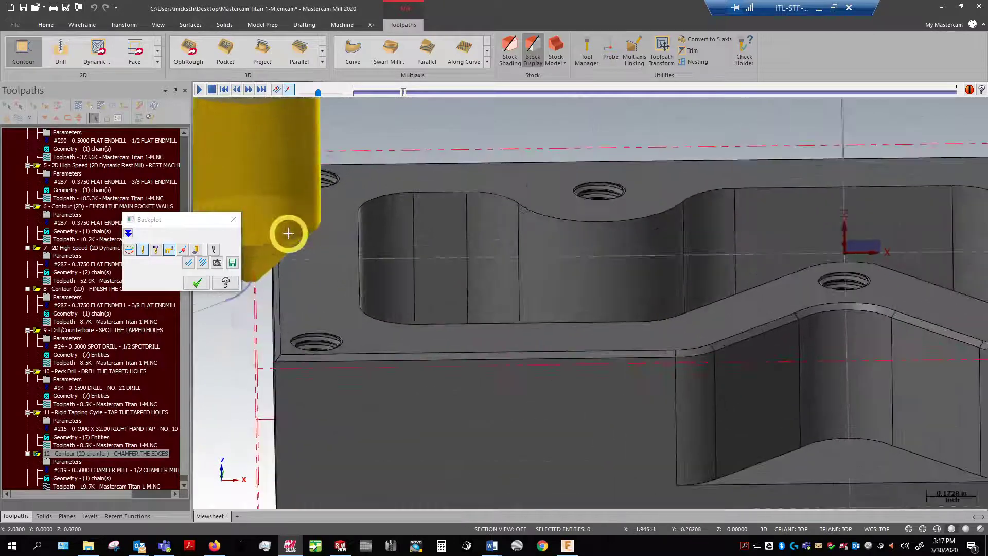
middle_click_drag(294, 278, 406, 240)
scroll(374, 222, "up", 2)
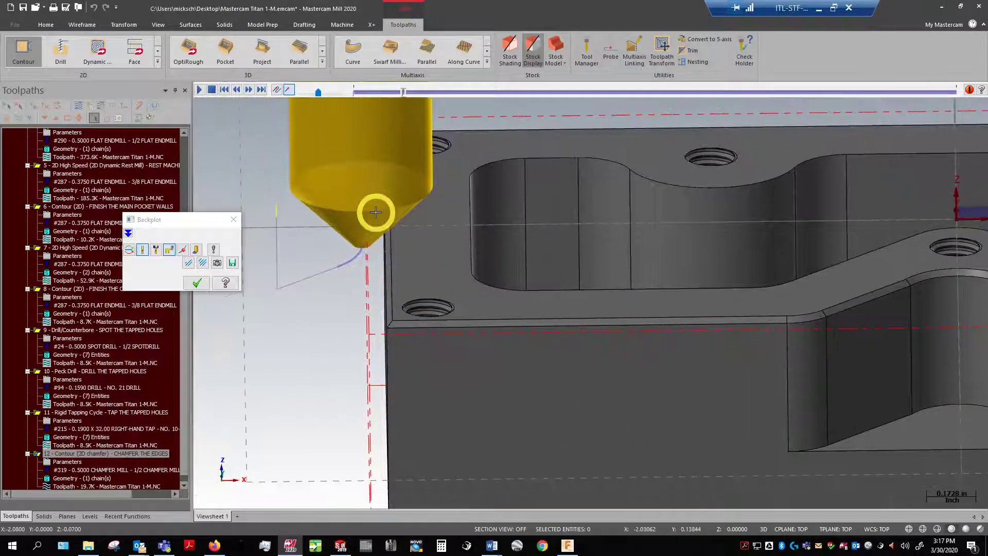
scroll(375, 212, "up", 2)
middle_click_drag(375, 211, 362, 200)
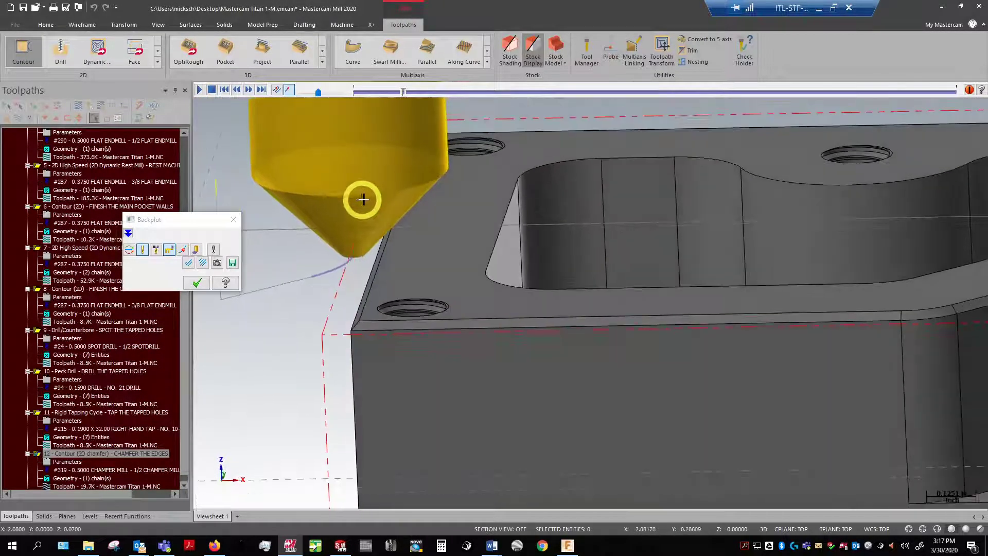
middle_click_drag(364, 199, 267, 374)
scroll(267, 375, "down", 8)
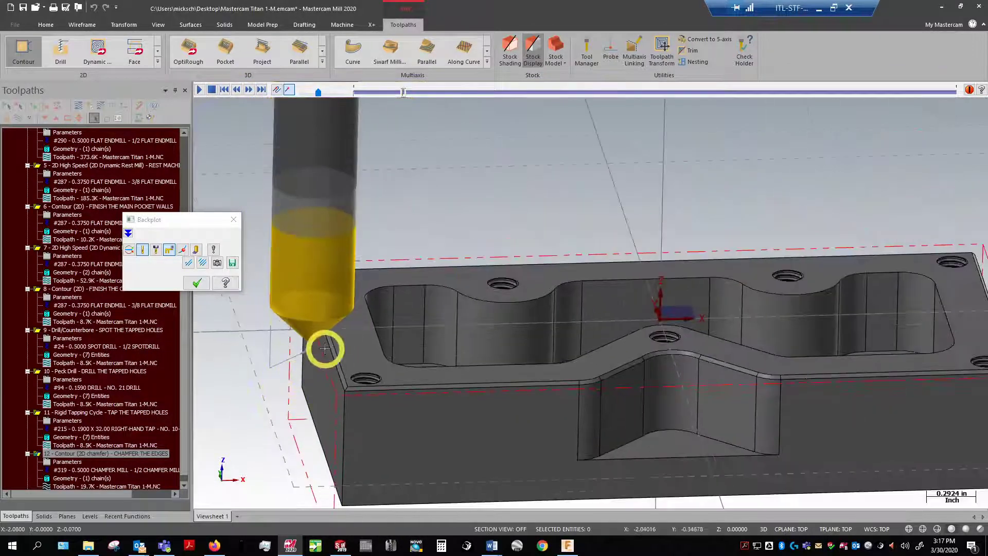
scroll(324, 349, "down", 2)
- Close the chamfer backplot and zoom around the part to look over the toolpaths
left_click(234, 219)
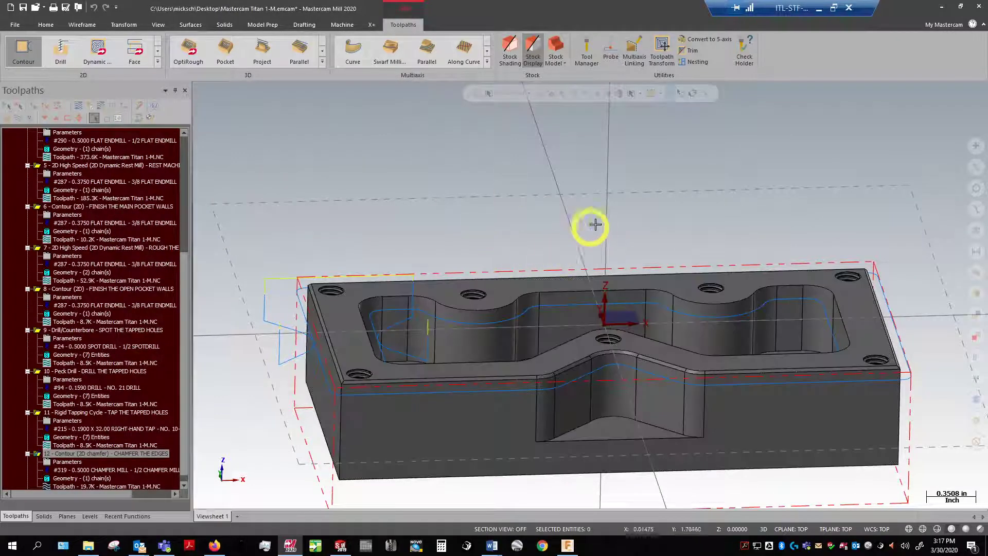
scroll(507, 183, "down", 1)
scroll(507, 183, "down", 1)
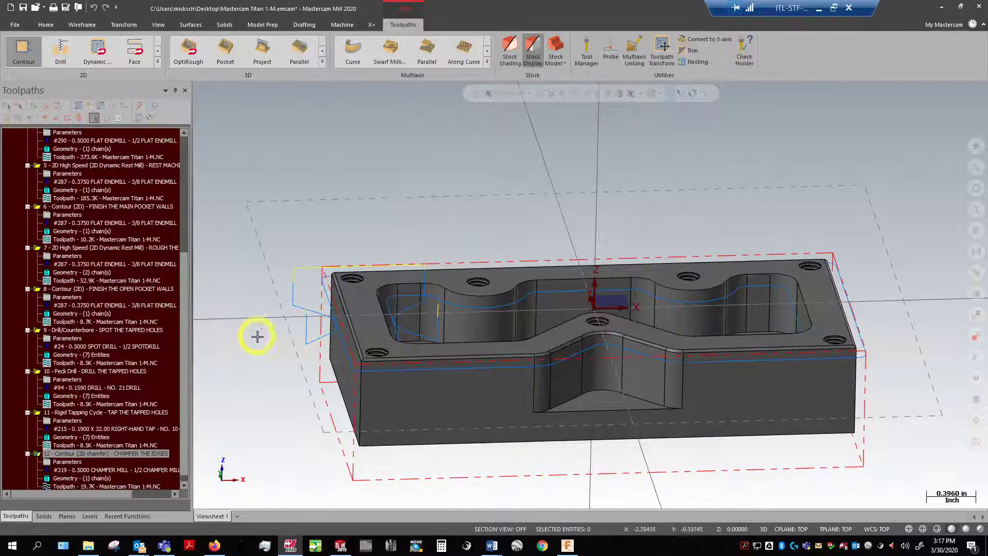
scroll(286, 396, "up", 3)
scroll(315, 275, "down", 2)
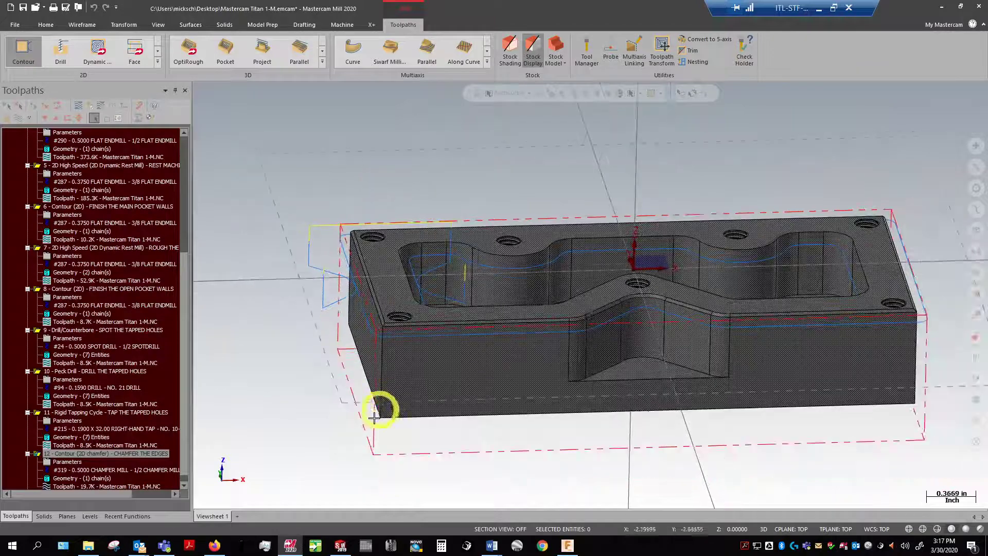
scroll(333, 427, "up", 2)
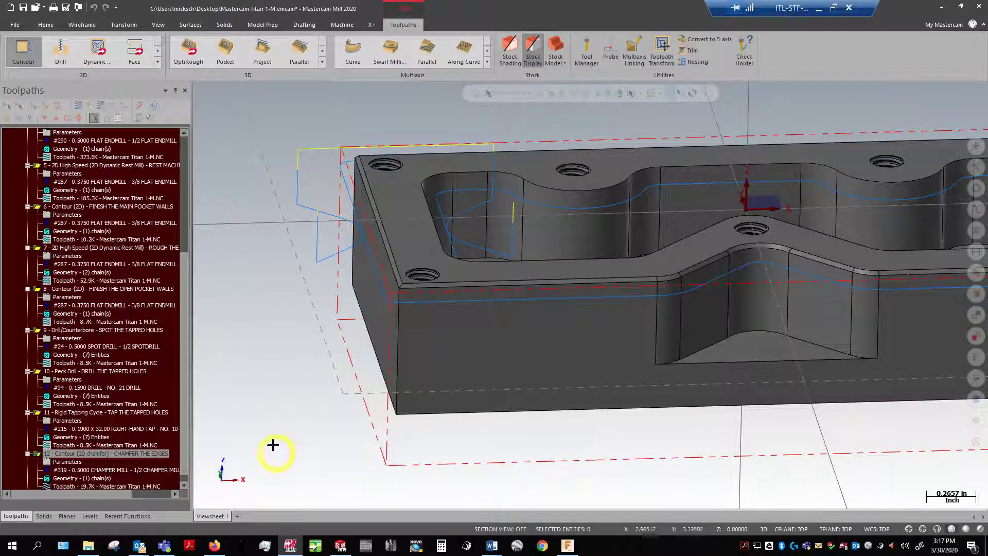
scroll(272, 444, "down", 1)
scroll(237, 281, "down", 1)
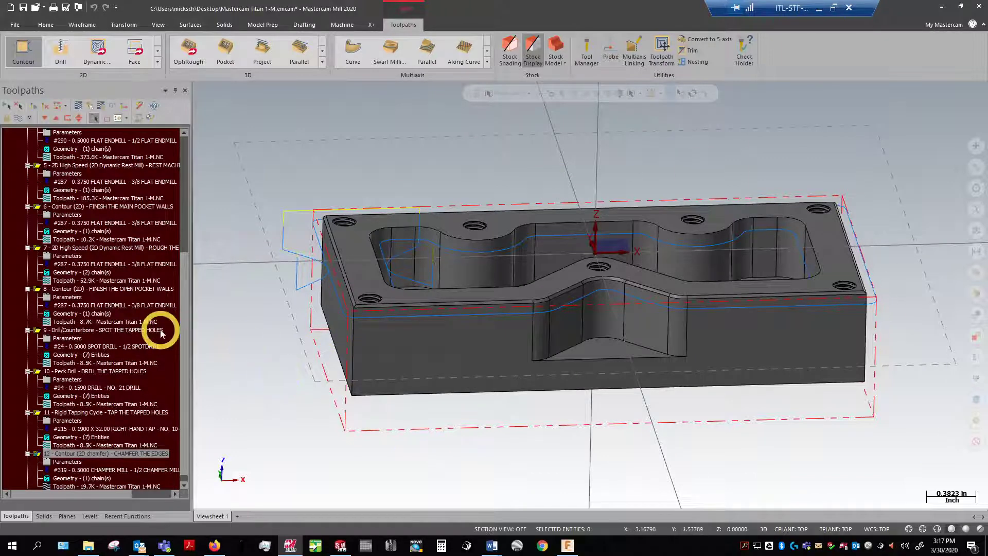
scroll(133, 304, "up", 7)
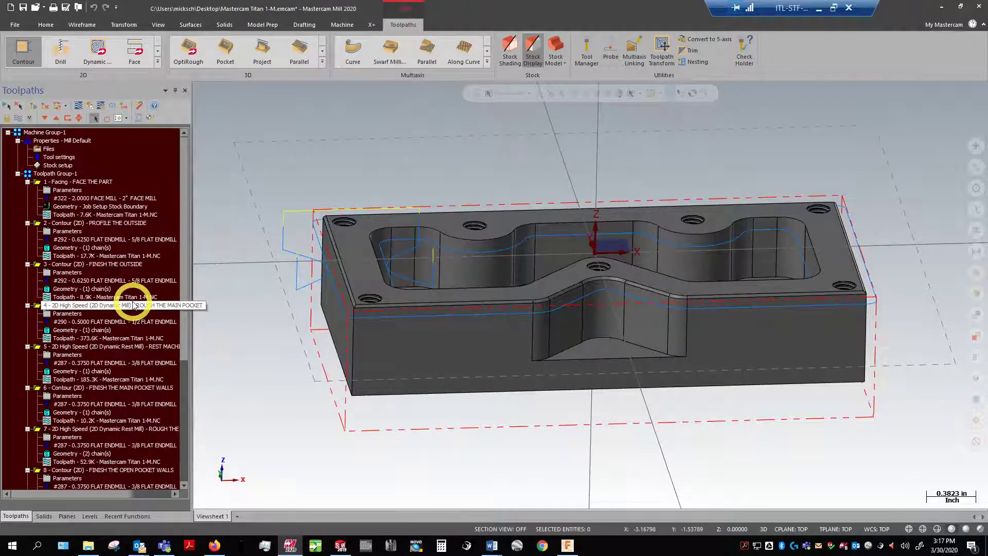
- In PROFILE THE OUTSIDE's cut parameters, enter a .01 external corner break radius
left_click(128, 223)
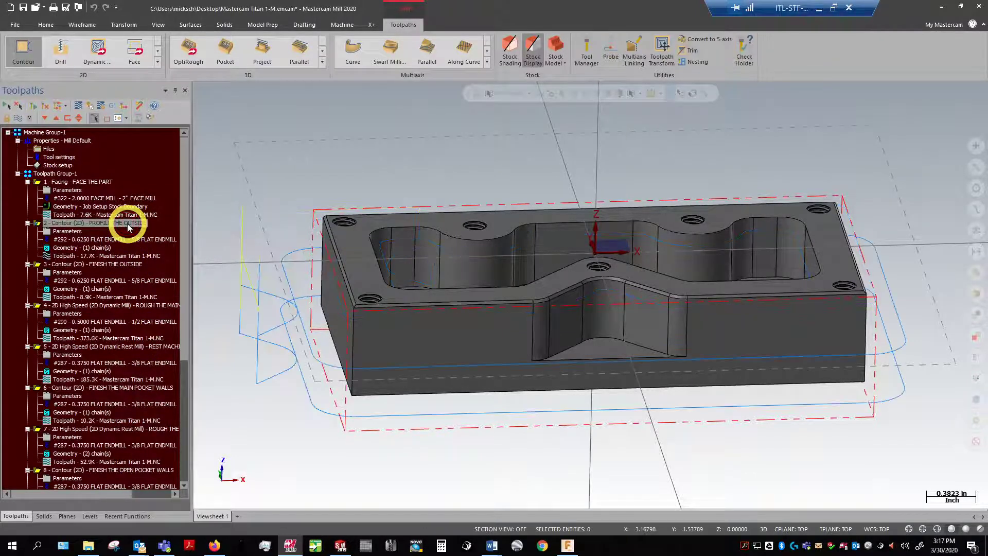
left_click(115, 264)
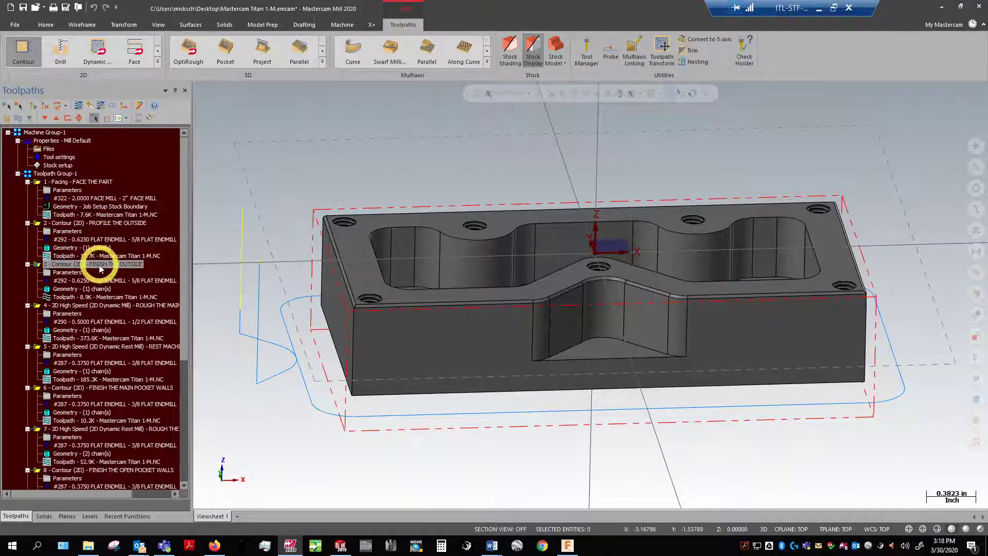
left_click(76, 222)
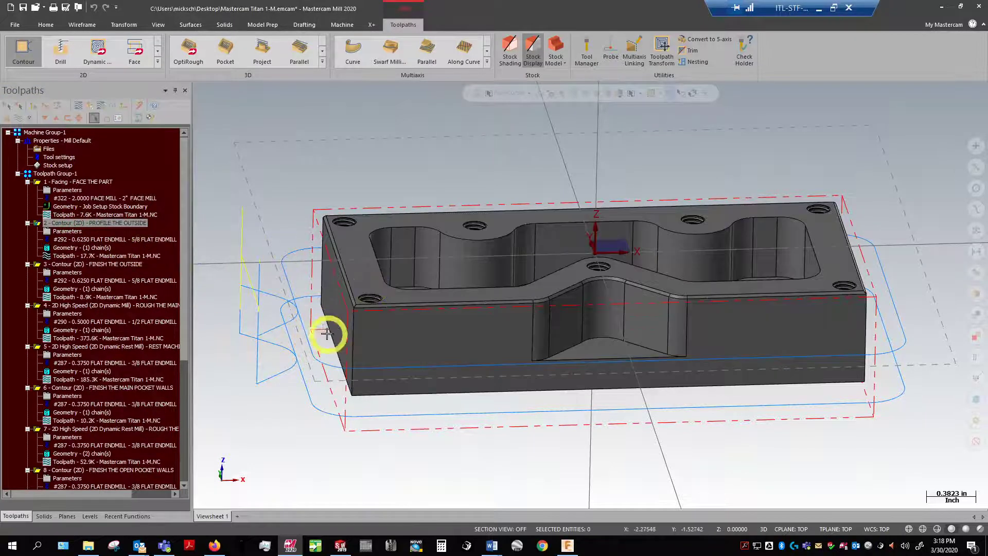
left_click(78, 233)
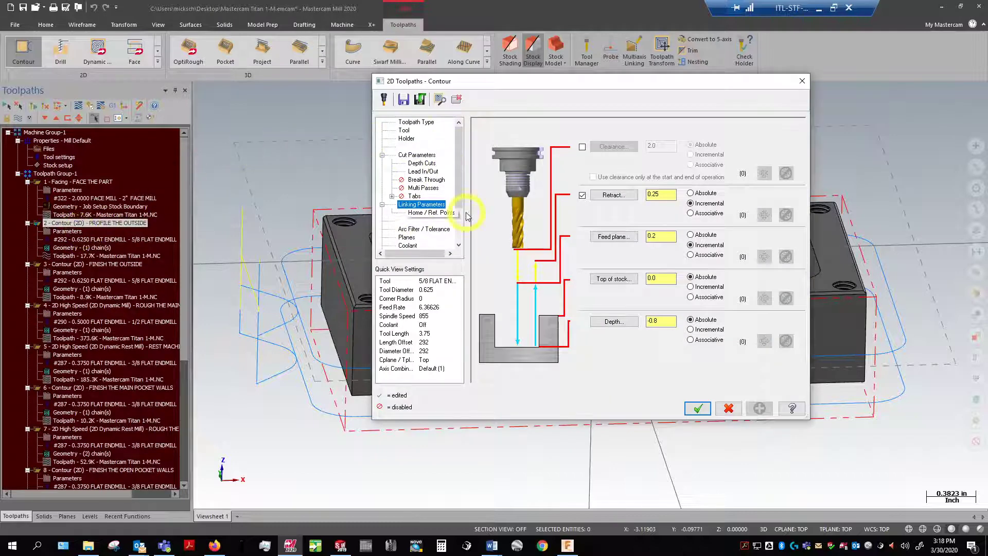
left_click(411, 156)
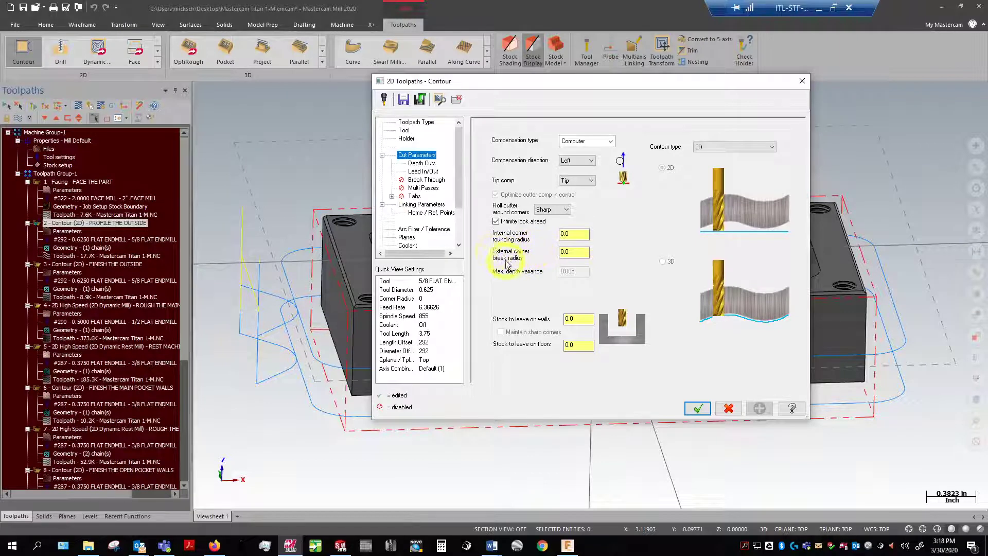
left_click(582, 253)
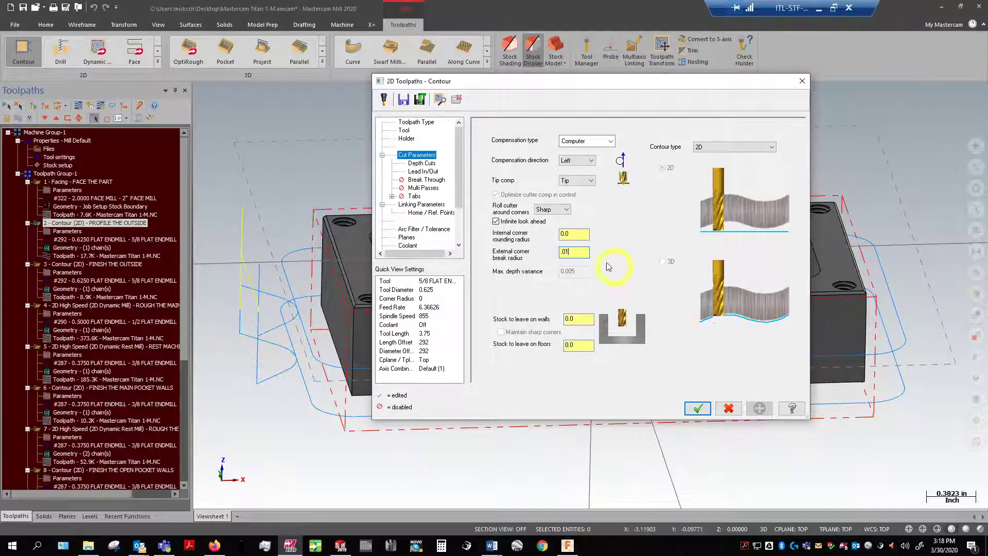
left_click_drag(569, 82, 609, 87)
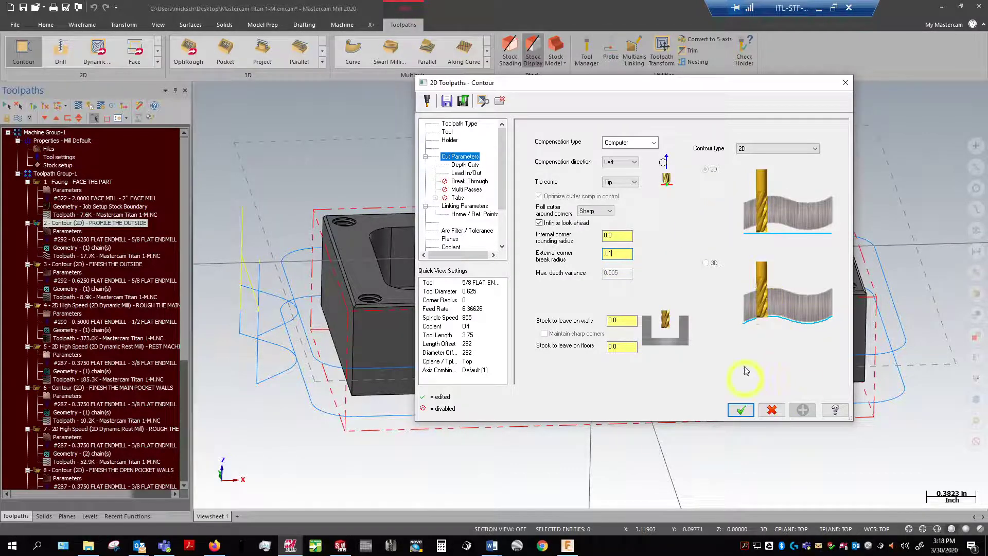
- Confirm the .01 break radius, then check FINISH THE OUTSIDE's cut parameters and close them
left_click(744, 409)
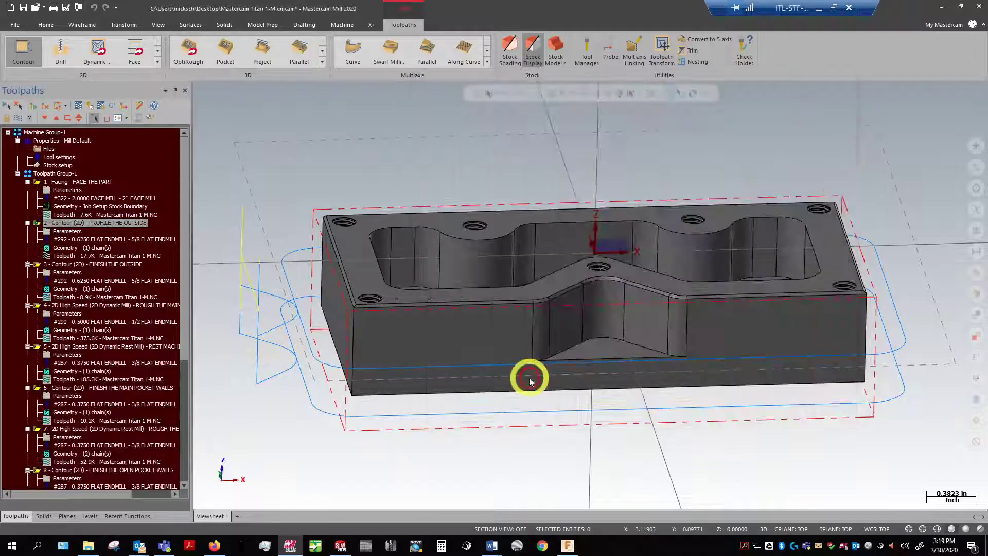
left_click(100, 265)
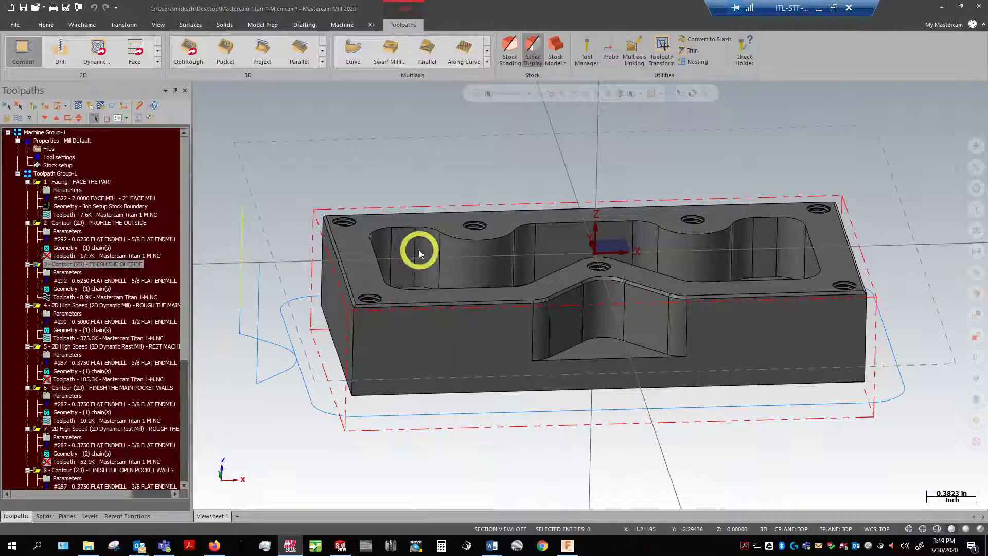
left_click(105, 271)
left_click(618, 320)
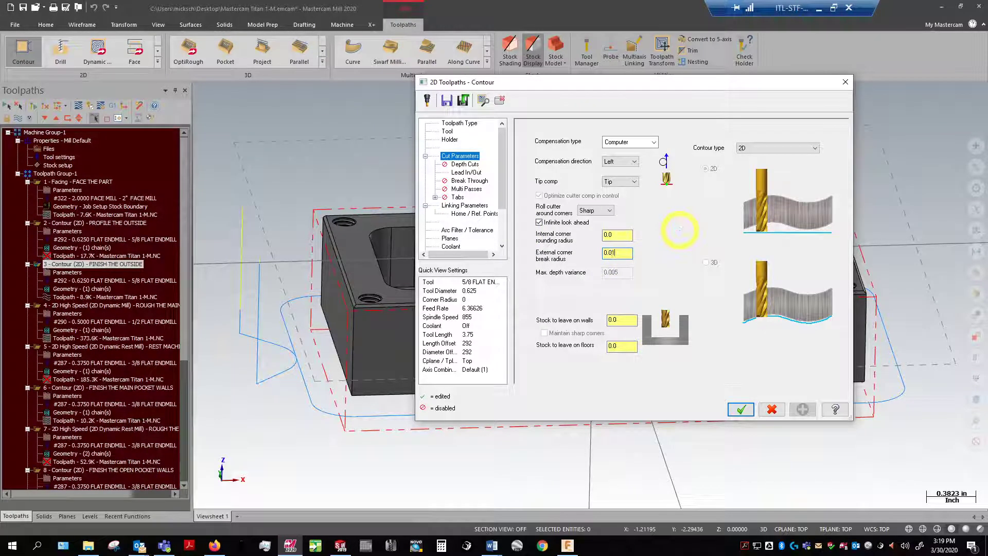
left_click(753, 409)
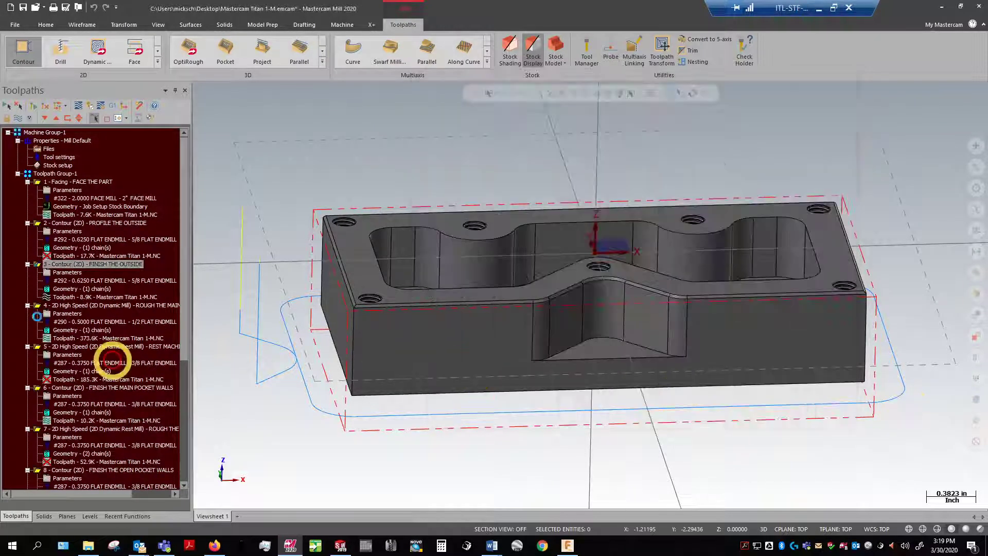
- Regenerate the dirty operations and select every operation in Machine Group-1
left_click(48, 105)
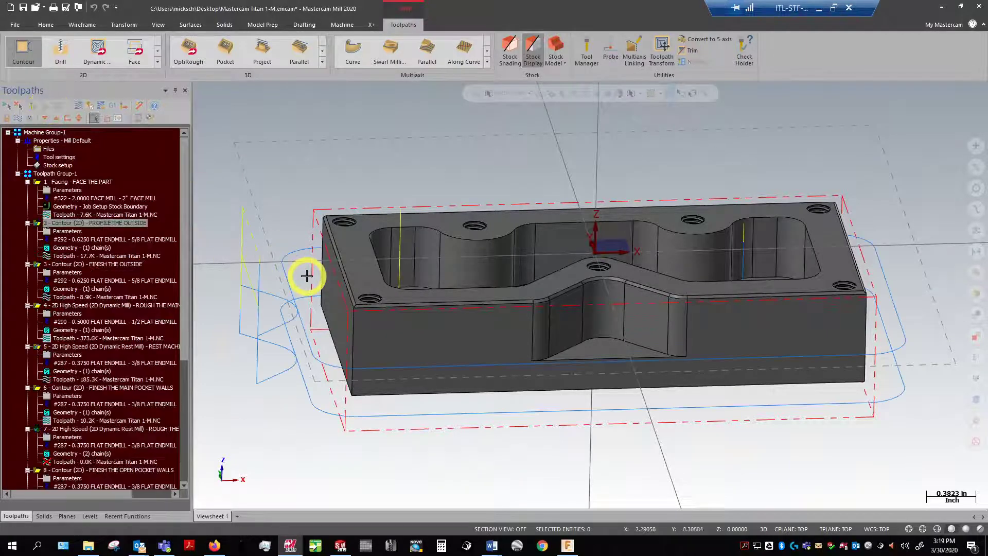
scroll(93, 329, "down", 3)
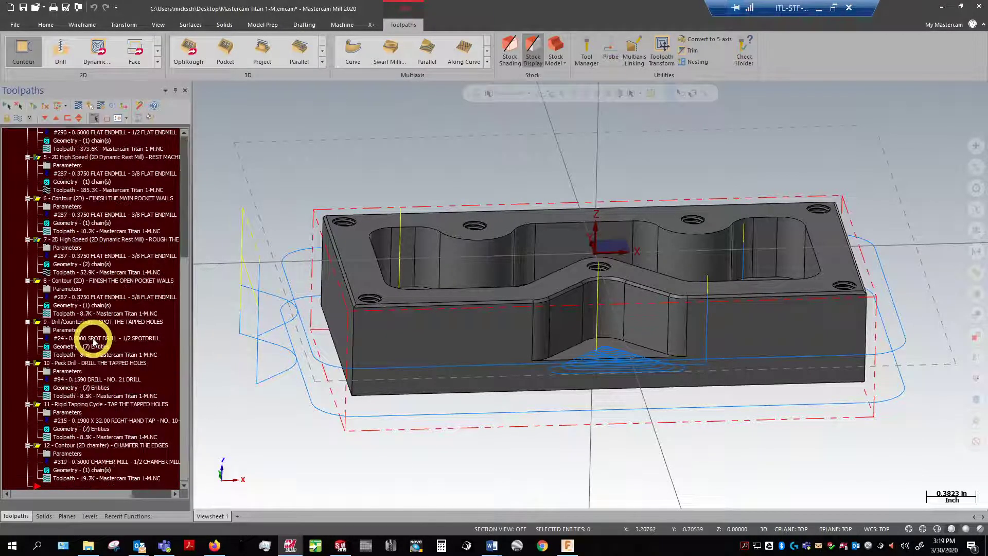
scroll(77, 315, "up", 4)
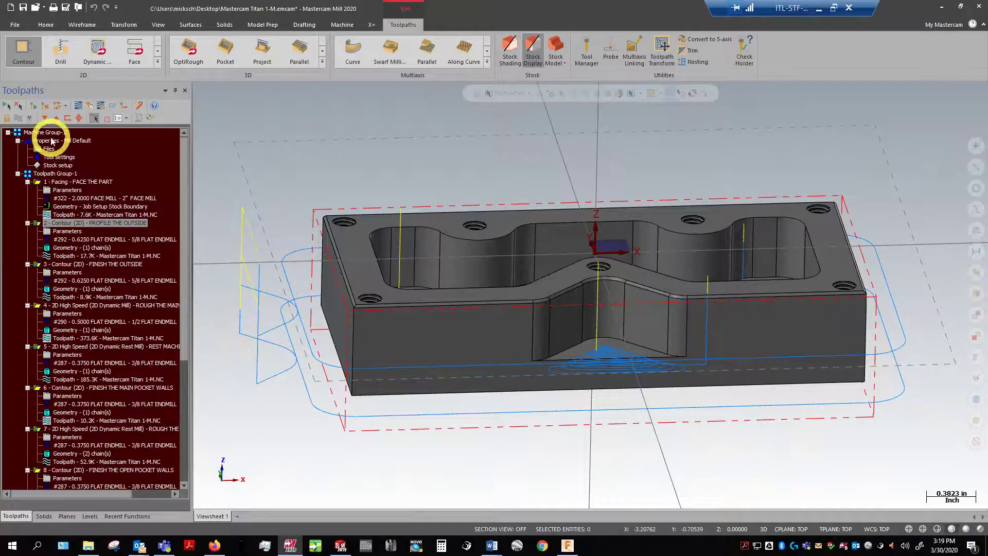
left_click(45, 133)
- Verify all operations through 7239 moves, inspect the plate's chamfered edges, then close the Simulator
left_click(90, 105)
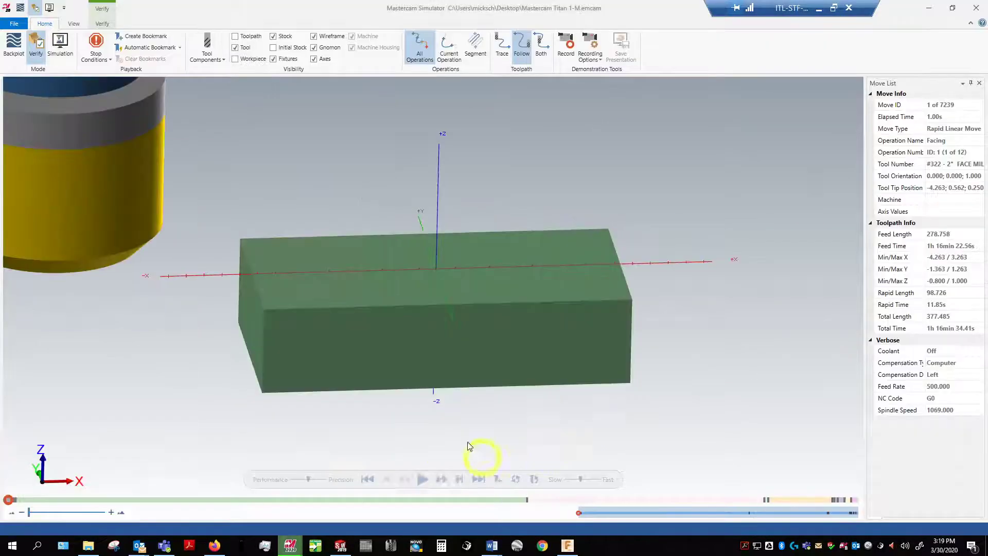
left_click(422, 479)
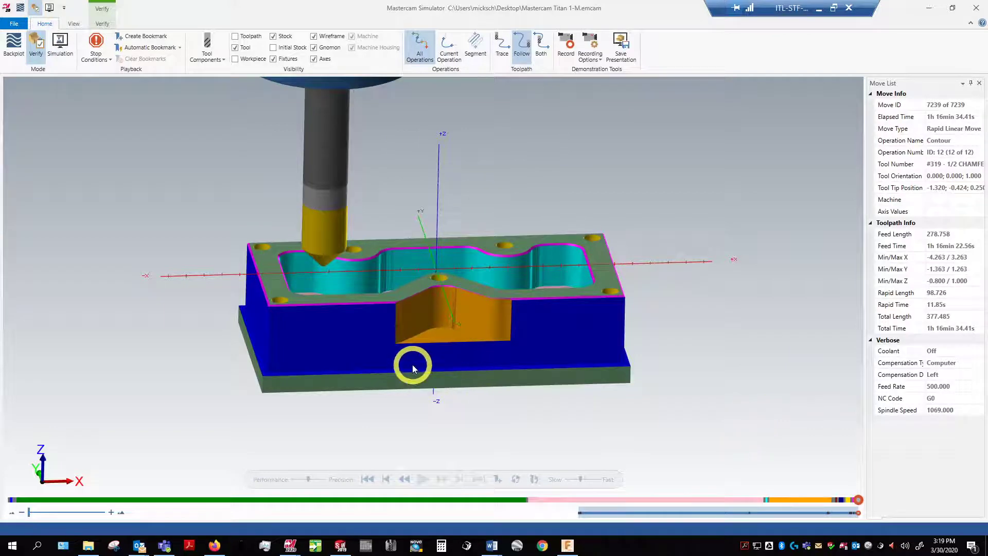
scroll(279, 350, "up", 5)
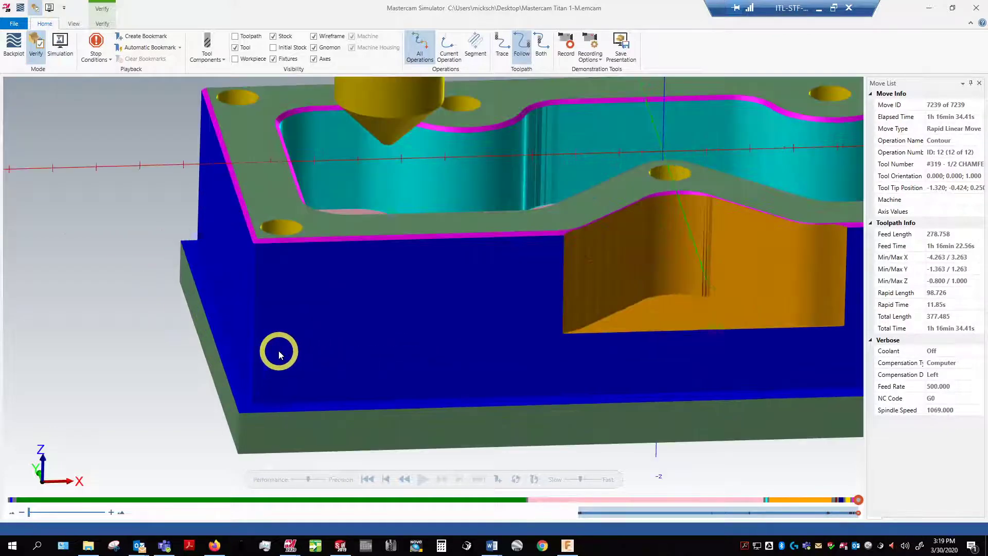
left_click_drag(237, 360, 159, 386)
scroll(158, 394, "down", 10)
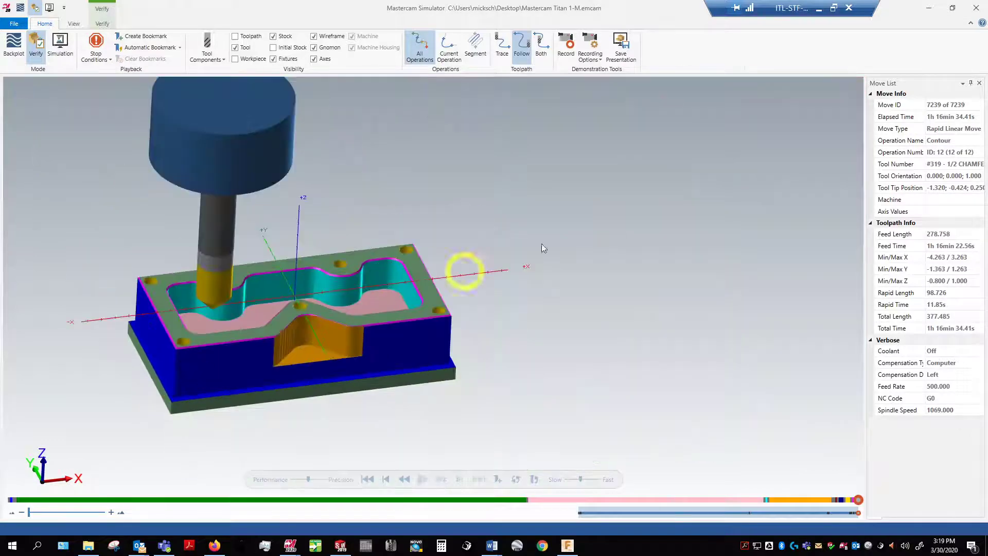
left_click(977, 5)
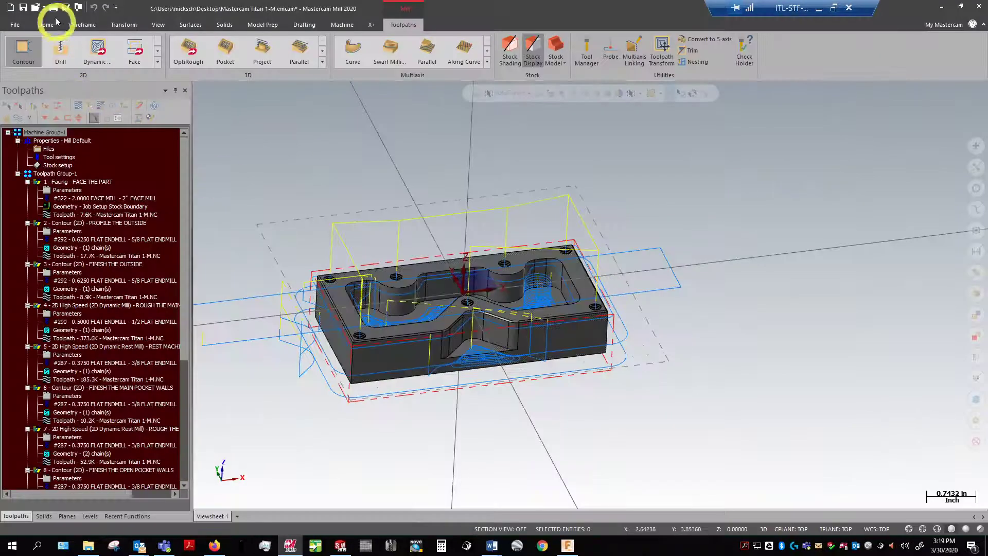
- Save the part file, then orbit the model to view it from below
left_click(22, 7)
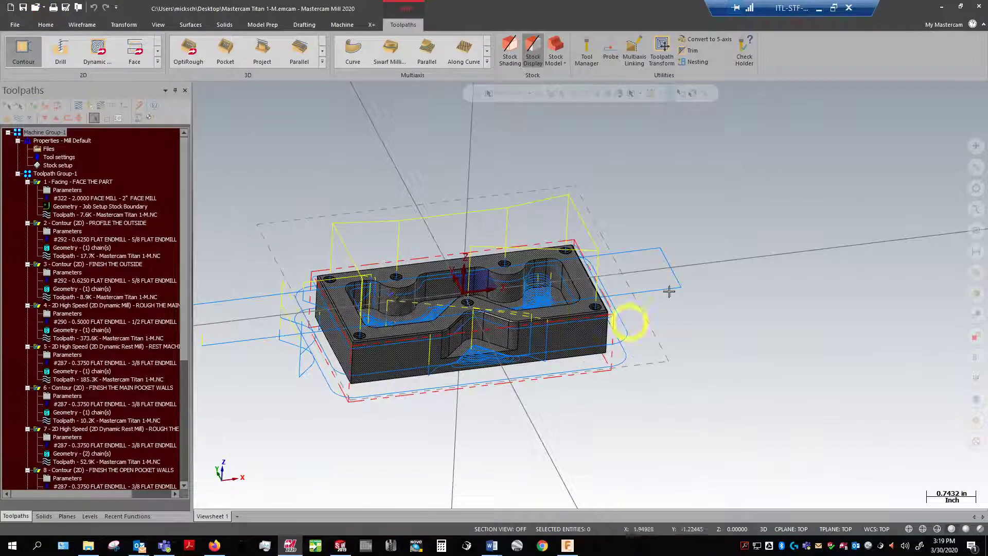
scroll(769, 249, "down", 1)
scroll(500, 286, "up", 2)
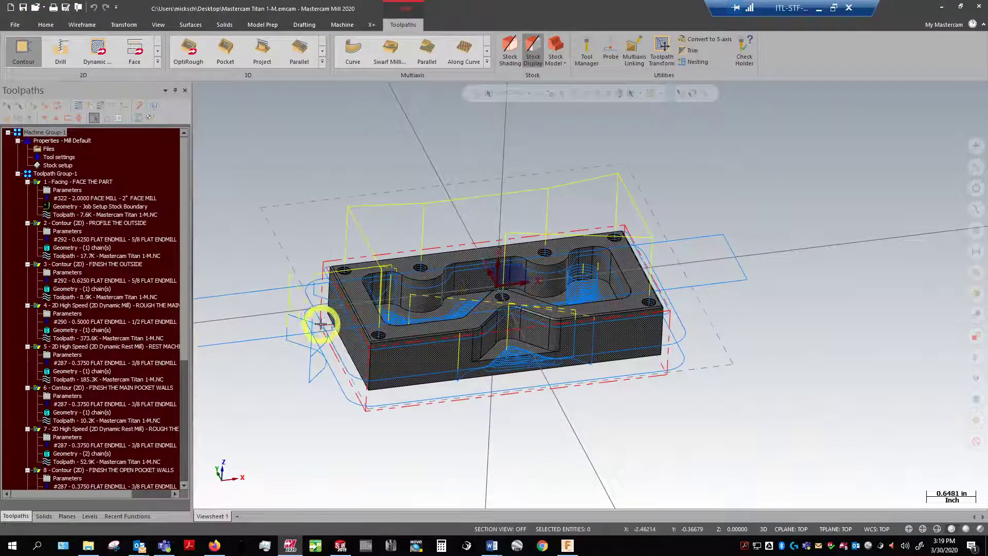
middle_click_drag(590, 409, 599, 173)
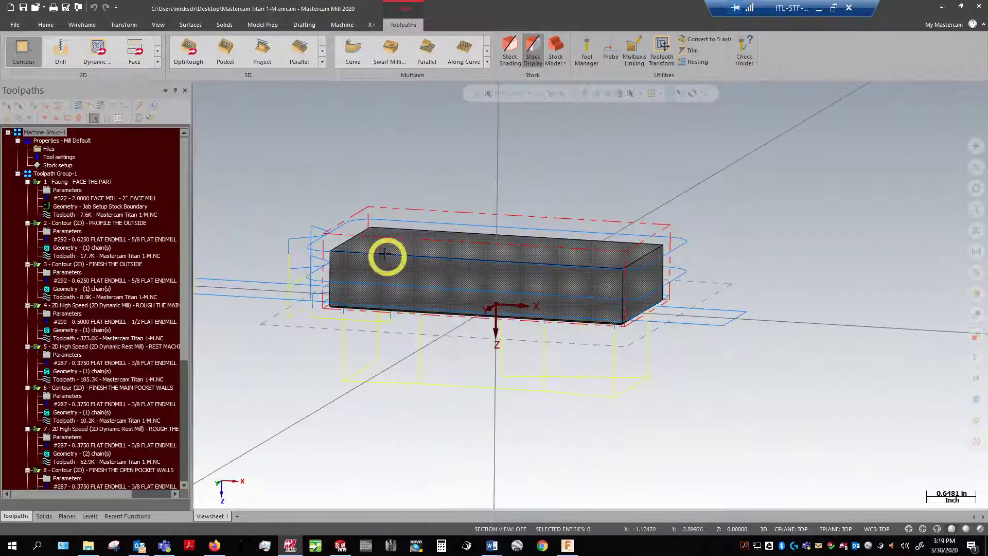
scroll(122, 269, "down", 8)
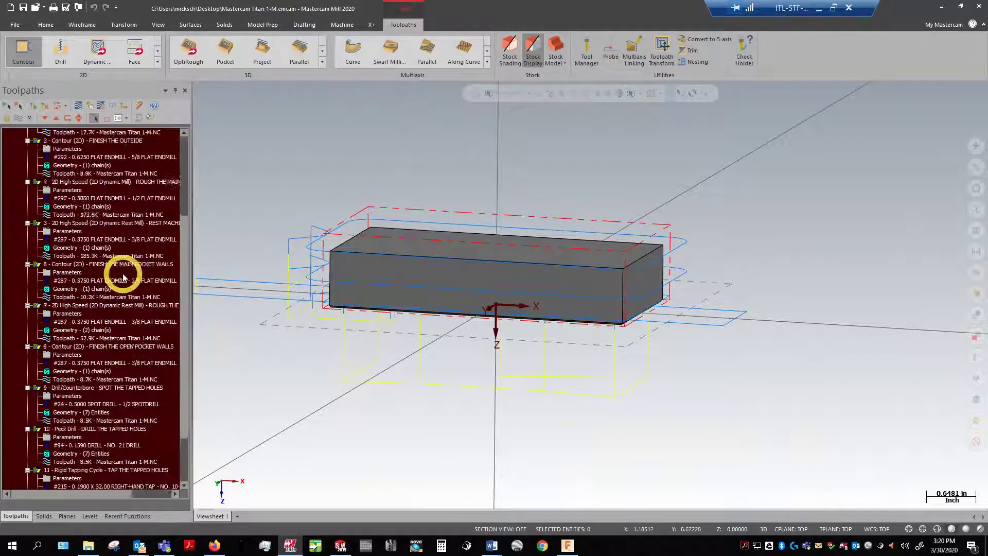